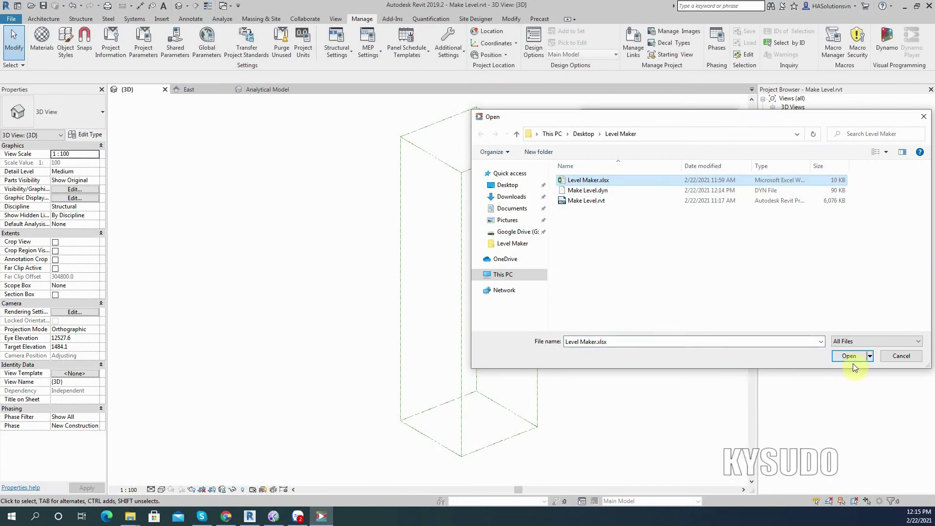
Run Make Level in Dynamo Player with Level Maker.xlsx and the tower's KYSUDO scope box
left_click(846, 356)
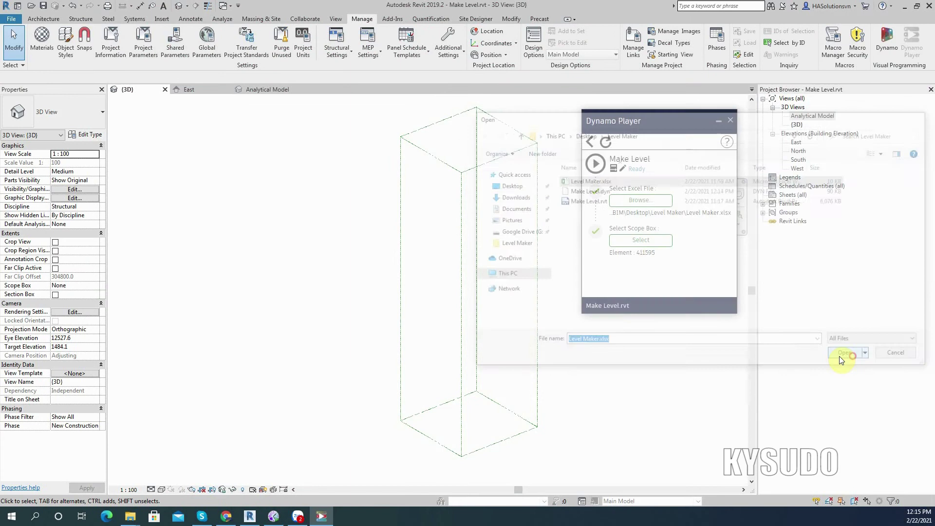
left_click(651, 243)
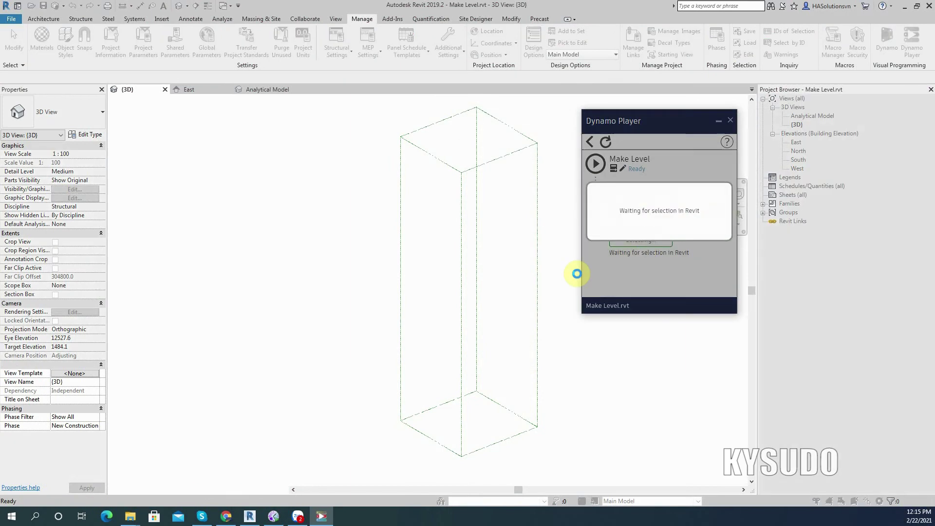
left_click(538, 282)
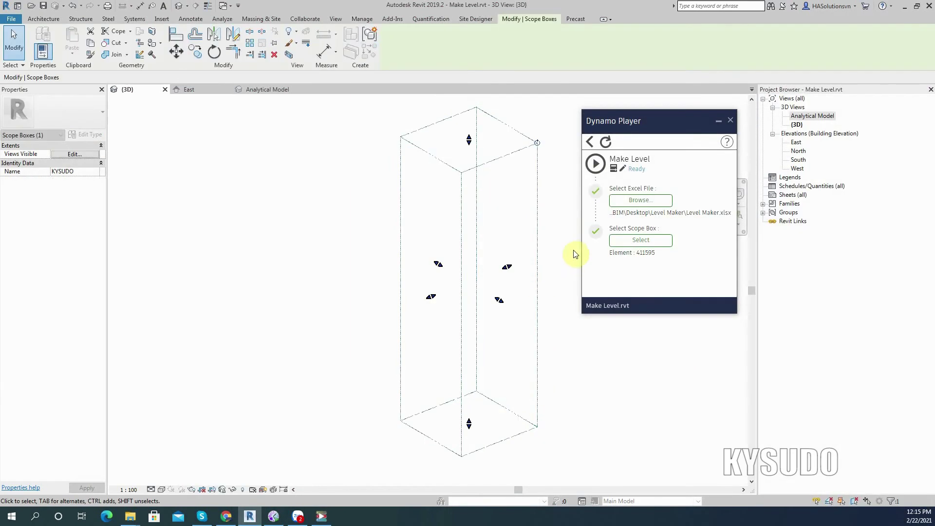
left_click(595, 165)
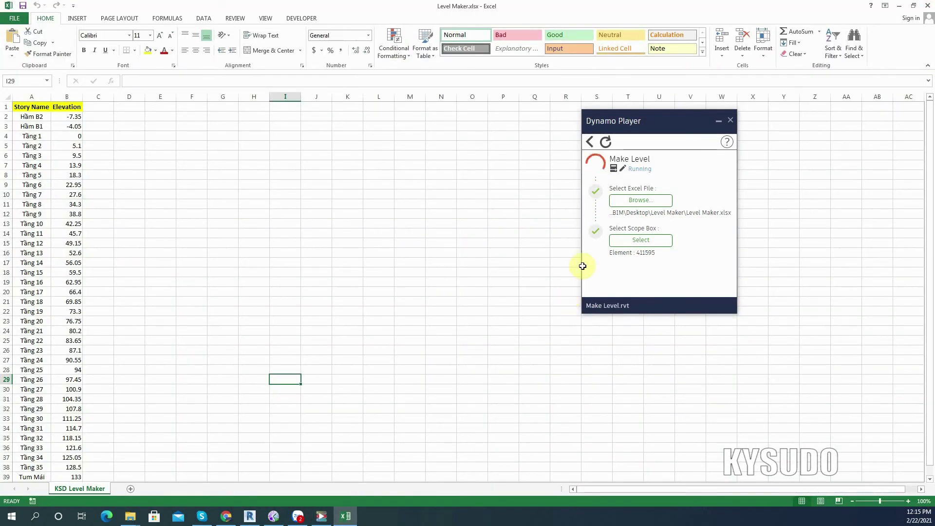
left_click(900, 6)
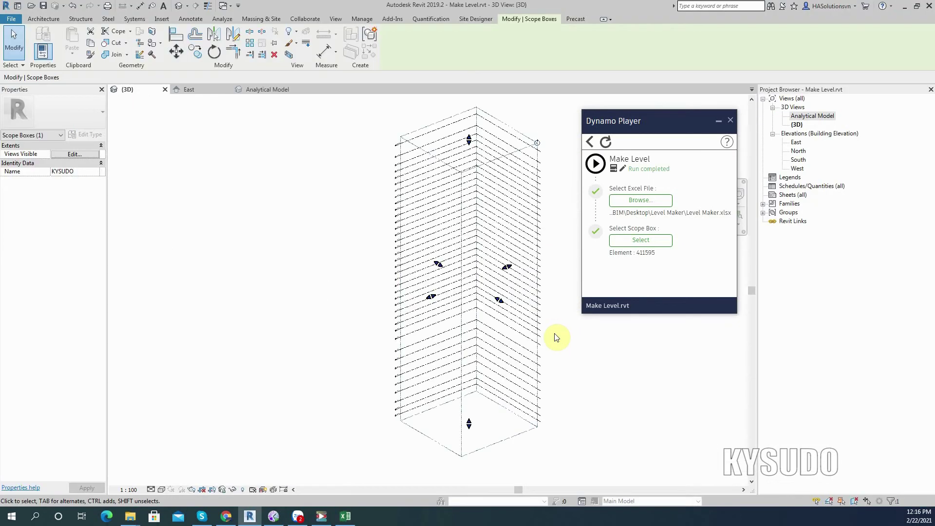
left_click(557, 327)
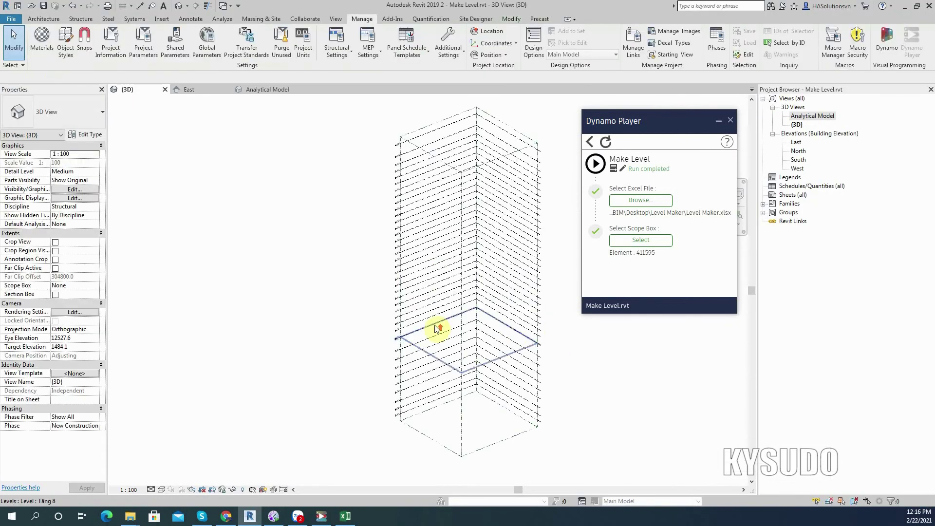
scroll(434, 386, "up", 5)
left_click(392, 335)
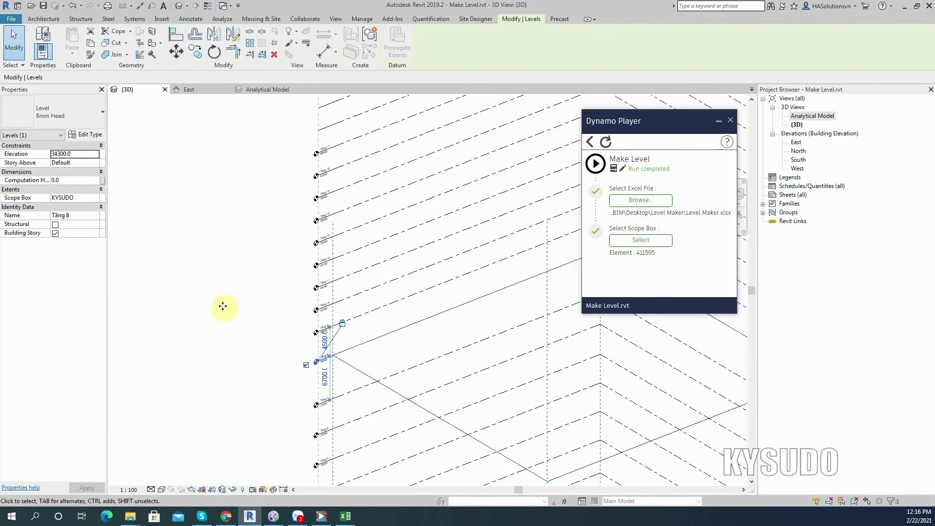
left_click(175, 251)
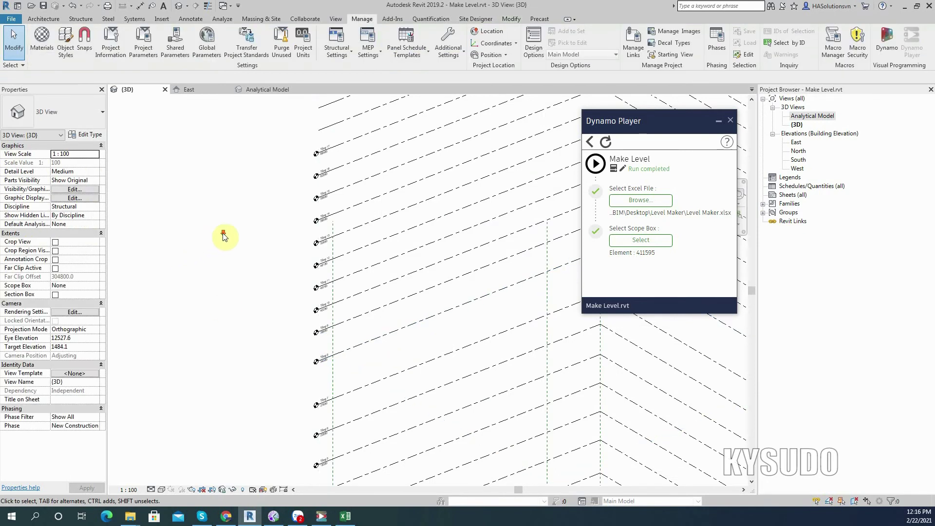
scroll(244, 235, "down", 5)
scroll(282, 329, "up", 2)
scroll(298, 255, "up", 3)
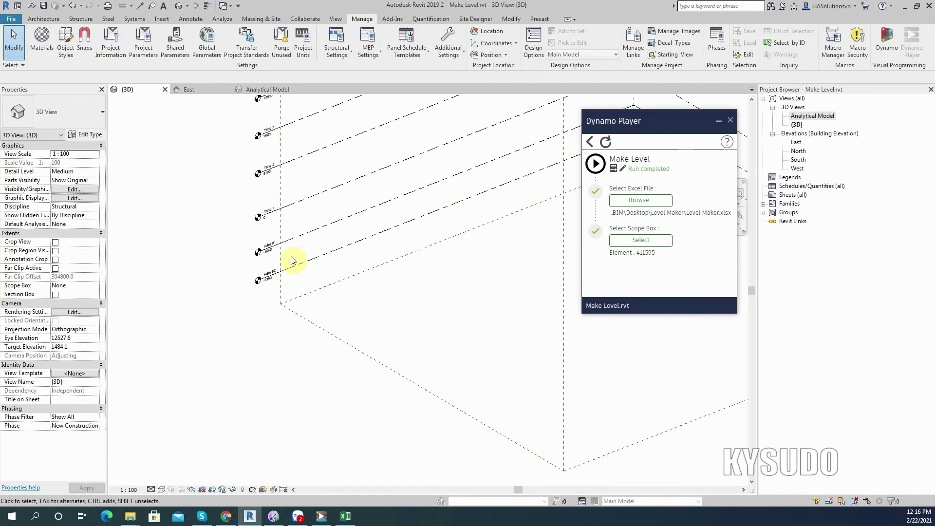
scroll(215, 278, "up", 1)
scroll(209, 319, "up", 1)
scroll(209, 321, "up", 1)
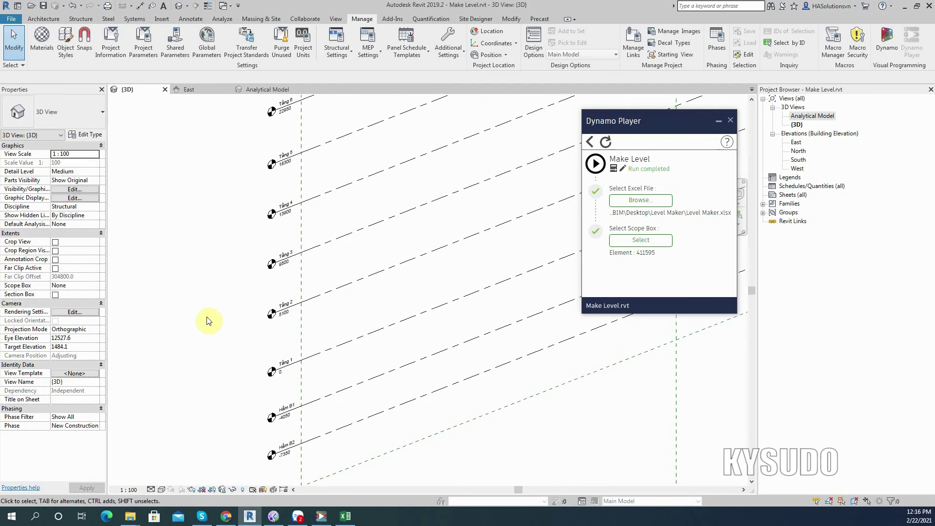
middle_click_drag(231, 212, 229, 381)
mouse_move(234, 209)
middle_mouse_down()
mouse_move(242, 389)
mouse_move(225, 236)
mouse_move(242, 292)
mouse_move(241, 347)
middle_mouse_up()
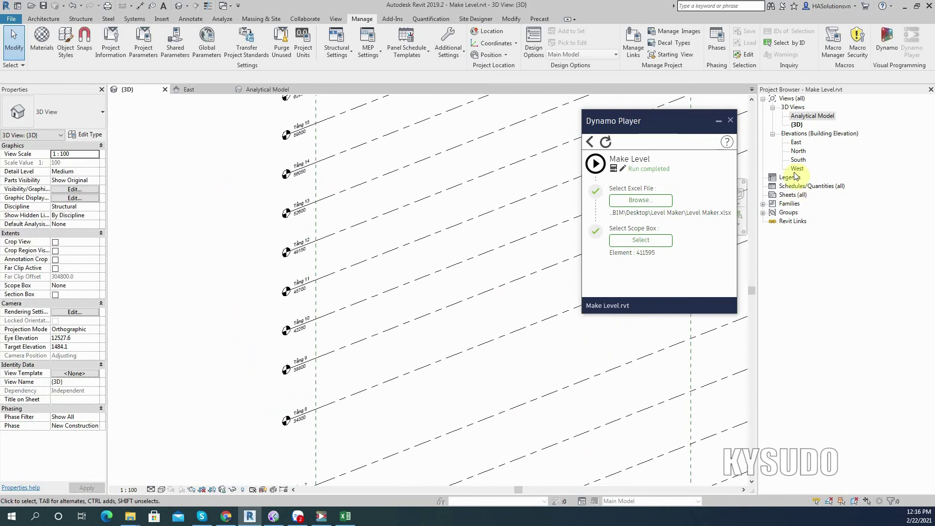
double_click(796, 143)
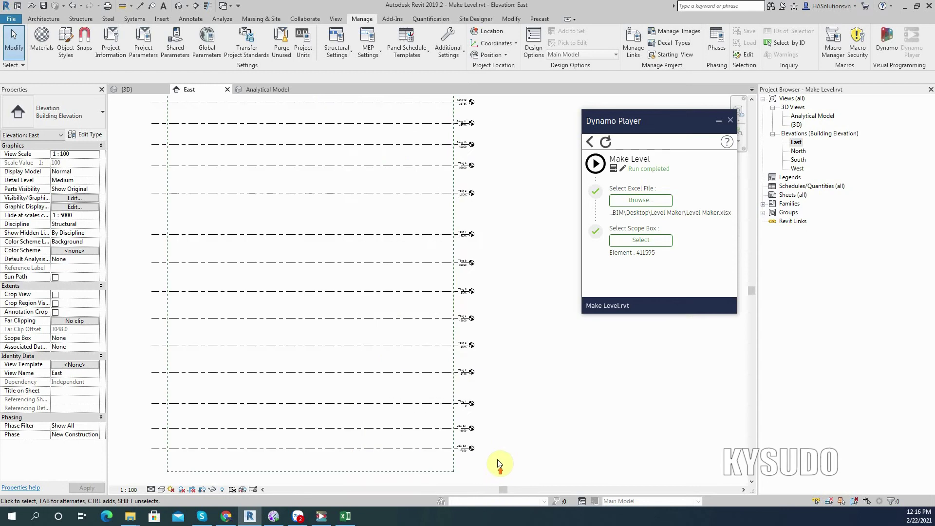
scroll(497, 463, "up", 3)
middle_click_drag(504, 249, 507, 341)
middle_click_drag(497, 205, 495, 419)
scroll(490, 420, "down", 5)
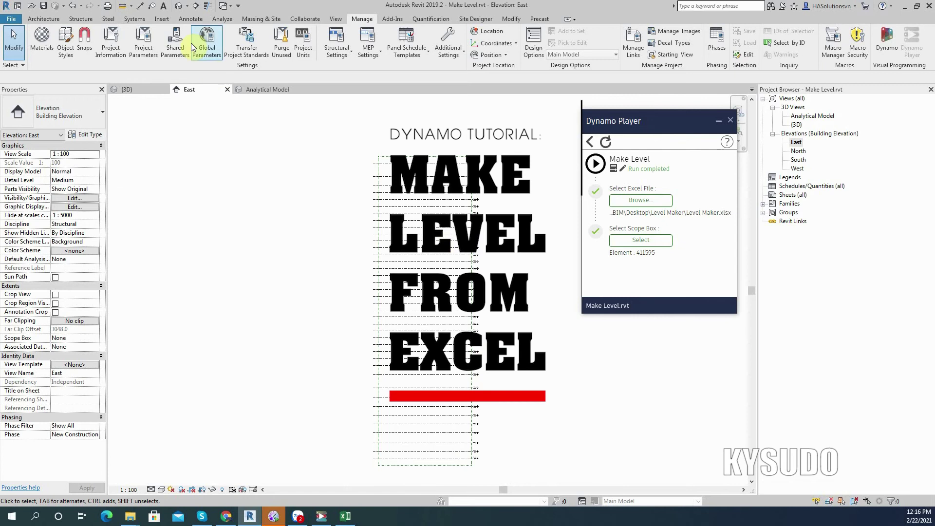
left_click(180, 7)
scroll(271, 271, "down", 2)
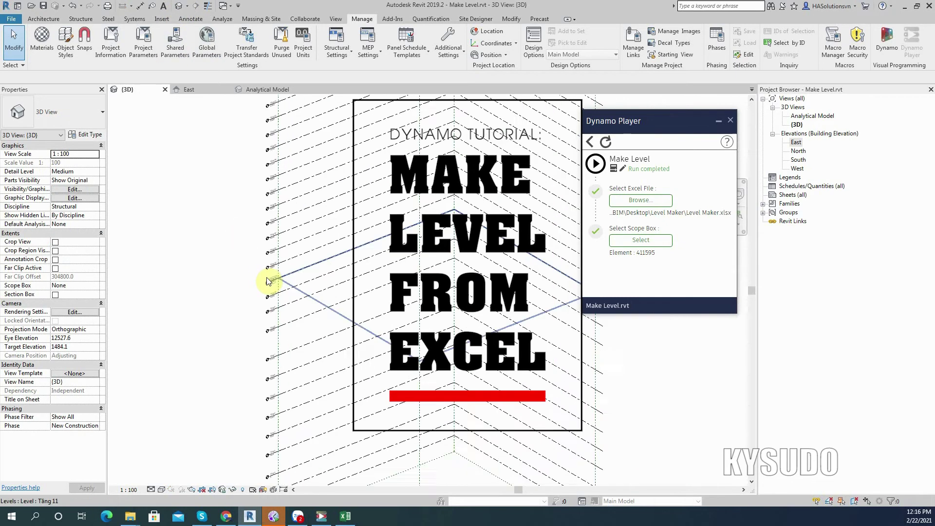
scroll(293, 271, "down", 2)
scroll(321, 326, "down", 2)
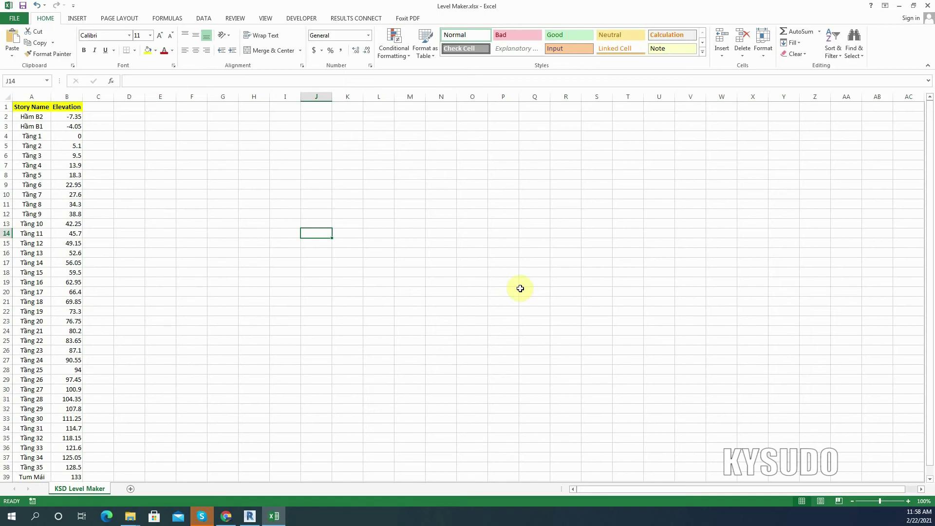
Review the story table (Hầm B2 at -7.35, Tầng 1 at 0), then return to Revit
left_click(190, 185)
scroll(186, 221, "down", 1)
scroll(189, 242, "down", 3)
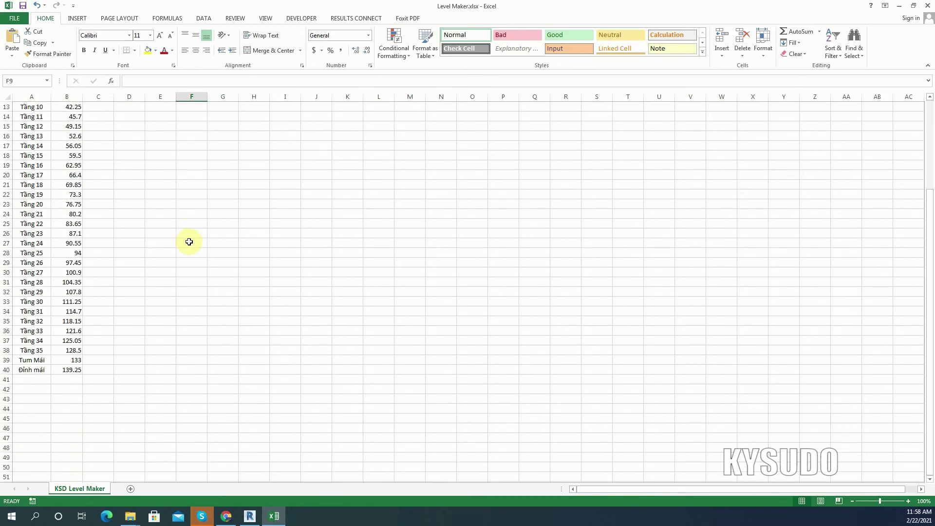
scroll(189, 242, "up", 3)
scroll(188, 240, "up", 1)
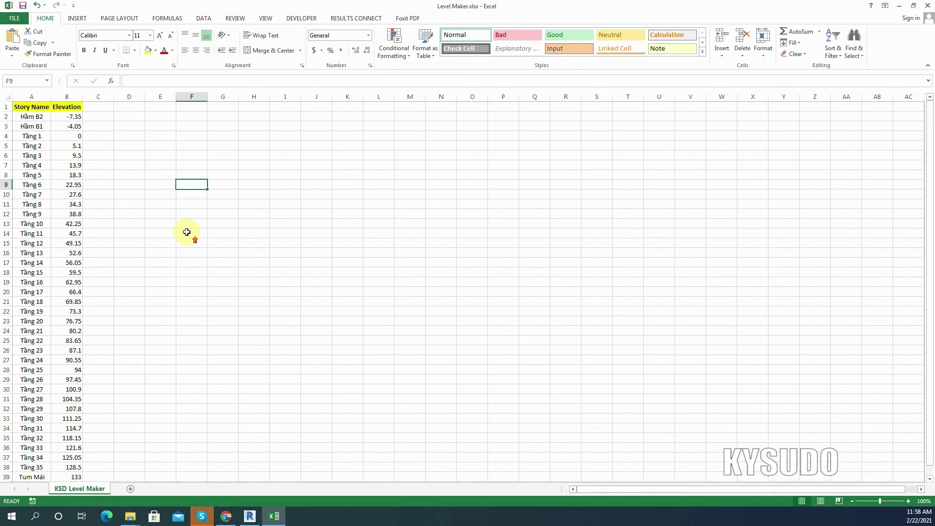
left_click(35, 118)
left_click(67, 116)
left_click(32, 136)
left_click(68, 136)
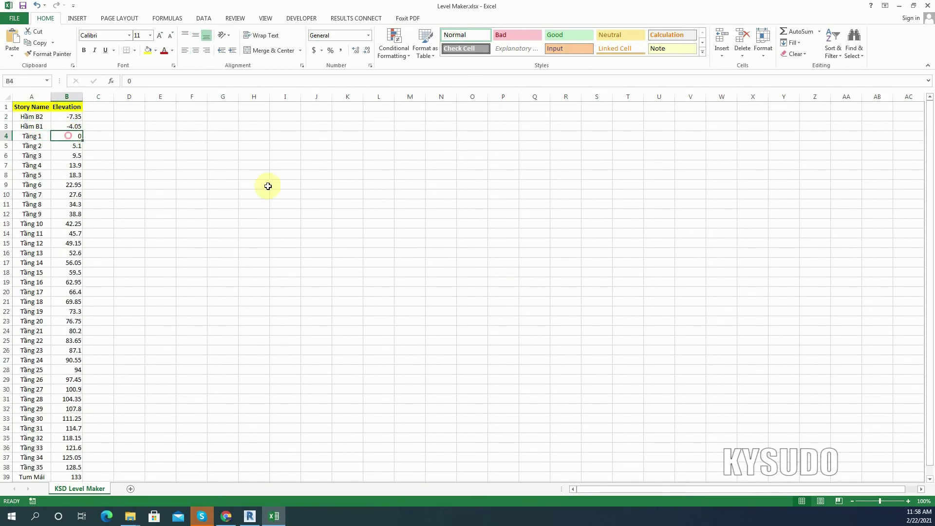
key("alt+Tab")
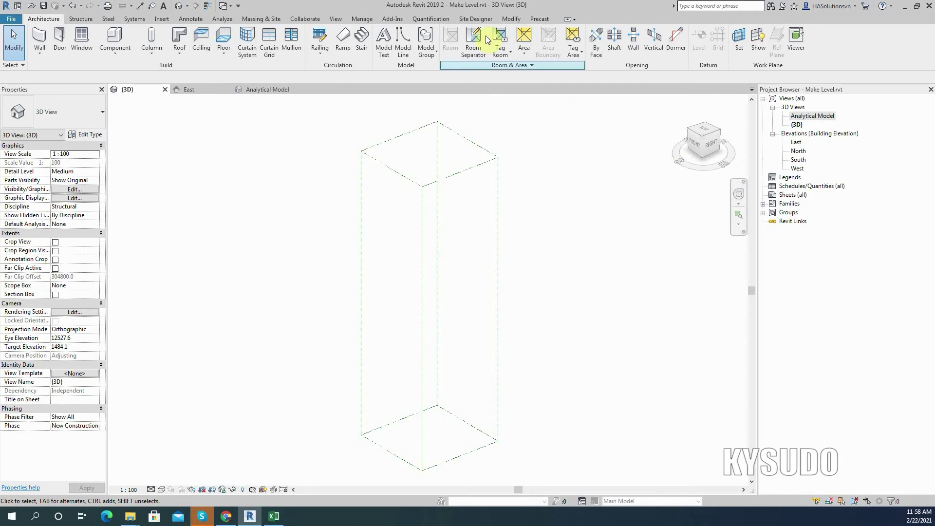
Launch Dynamo from the Manage tab's Visual Programming panel
left_click(363, 19)
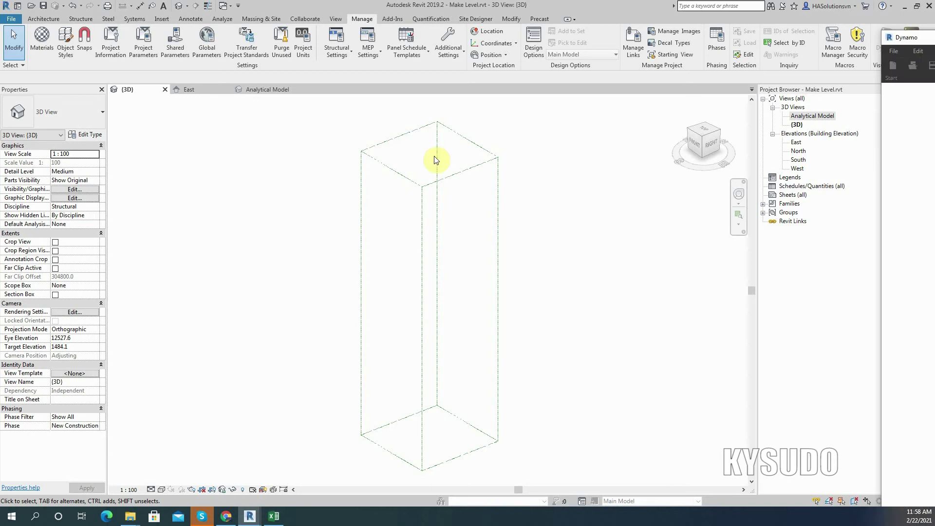
double_click(408, 159)
Start a new graph with a File Path node renamed 'Select Excel File'
left_click(335, 130)
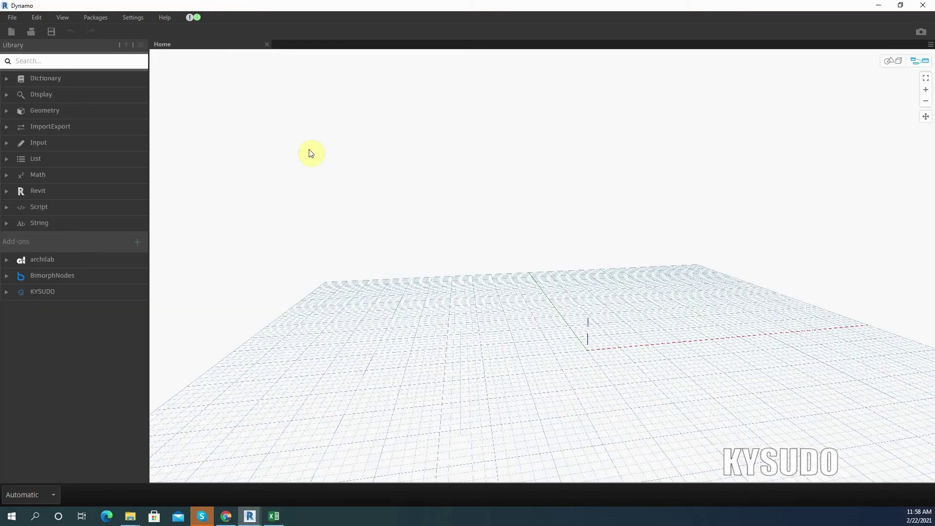
right_click(241, 213)
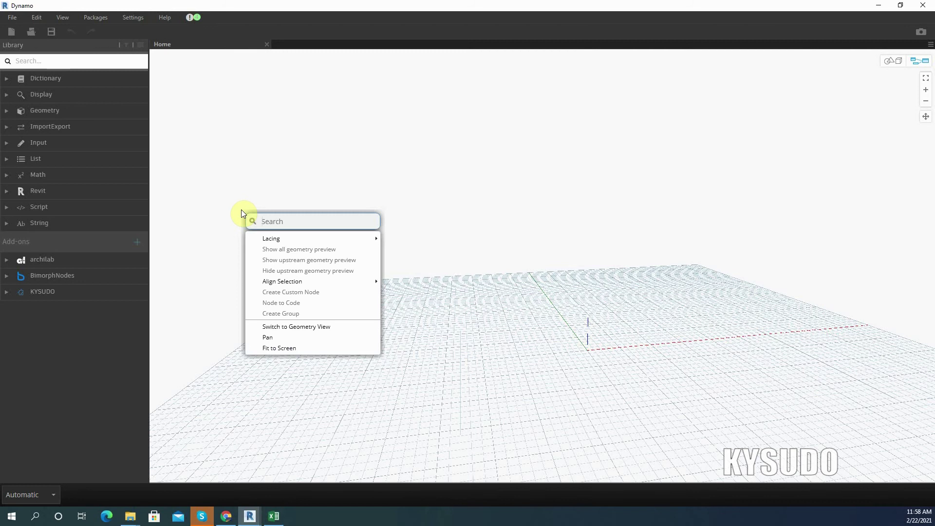
type("file")
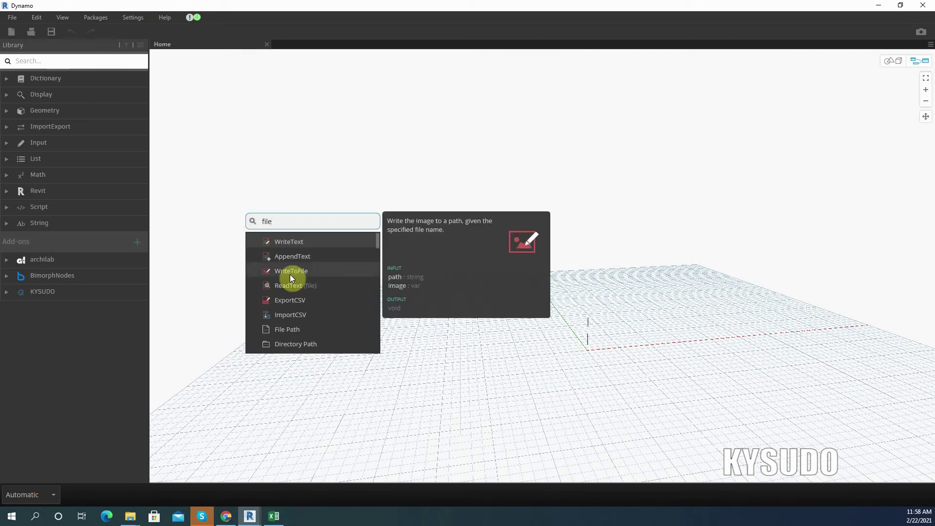
left_click(298, 330)
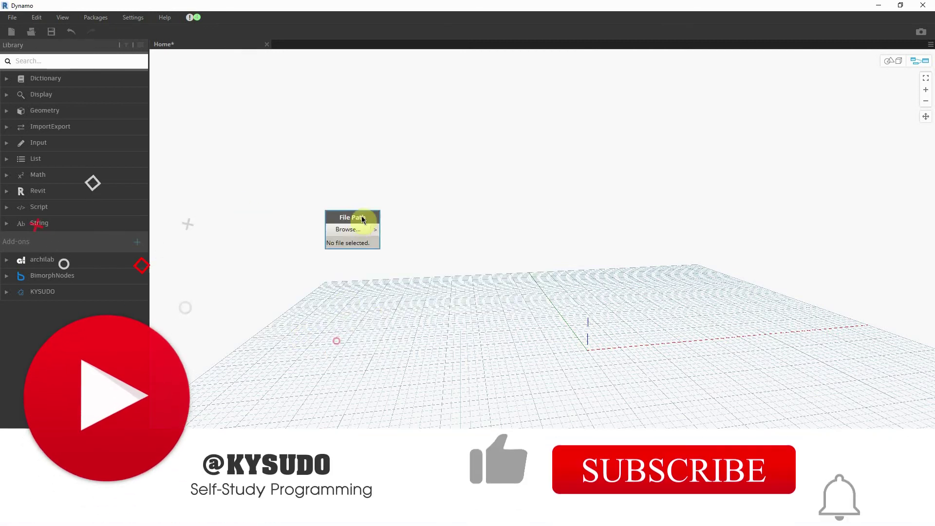
double_click(358, 219)
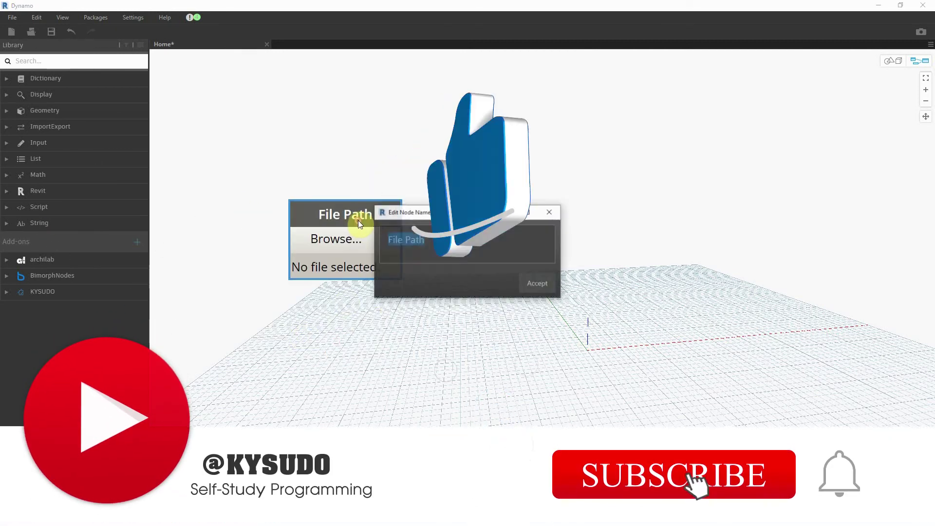
type("Select ")
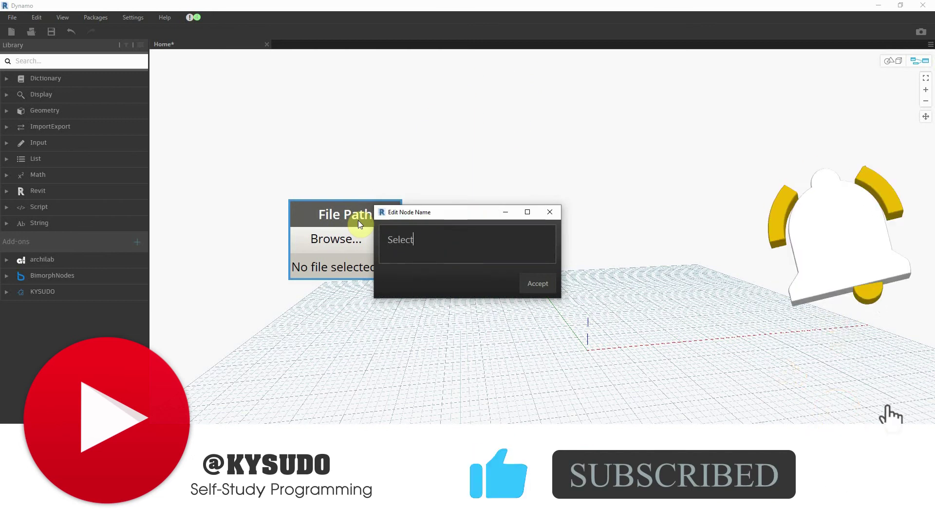
type("Excel")
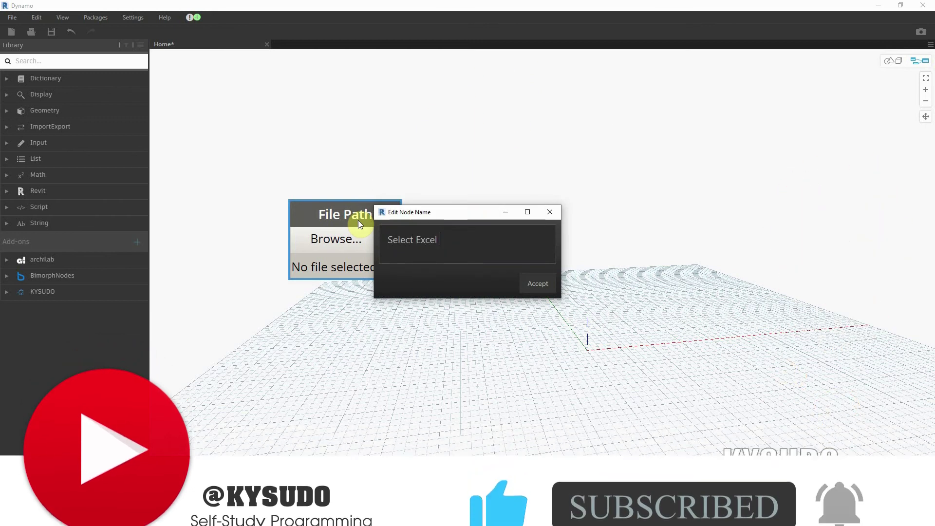
type(" File")
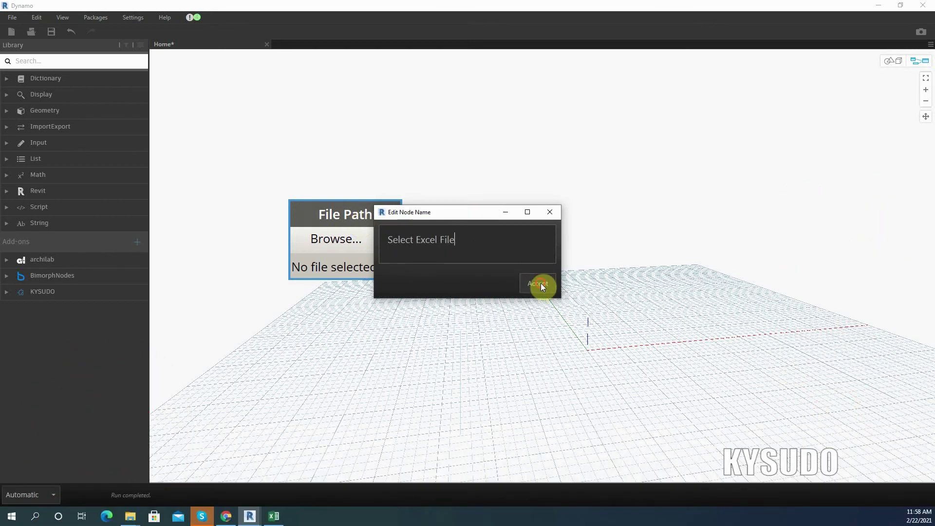
left_click(538, 284)
Point the Select Excel File node at the Level Maker.xlsx workbook
left_click(350, 240)
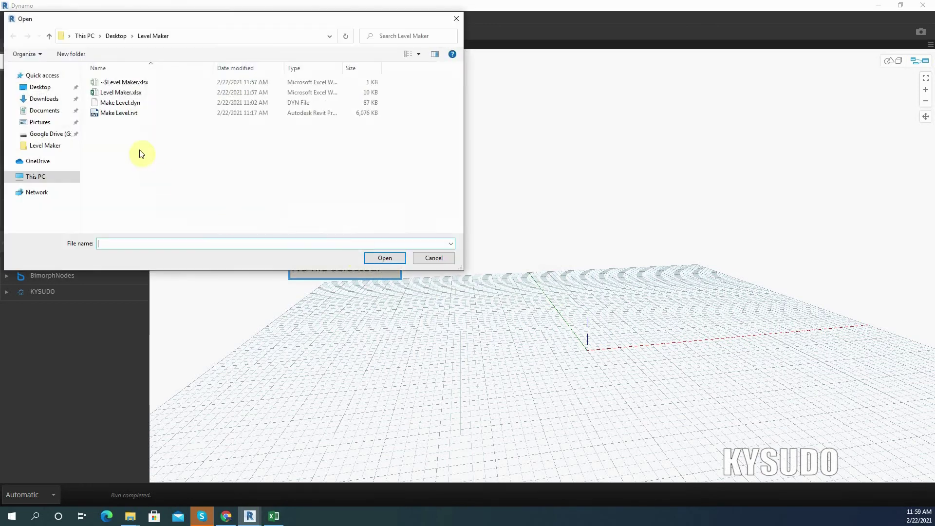
left_click(132, 93)
left_click(391, 259)
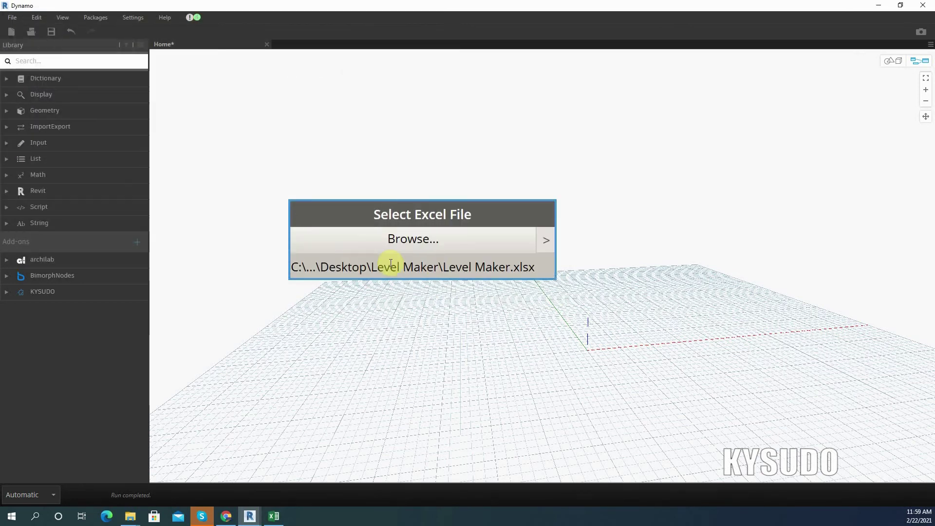
left_click_drag(449, 212, 403, 138)
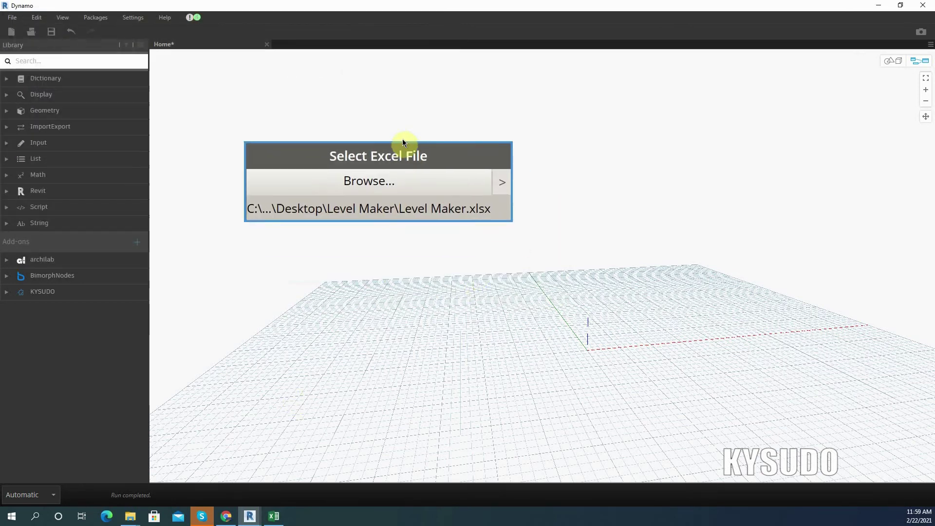
scroll(388, 267, "down", 3)
scroll(440, 253, "up", 2)
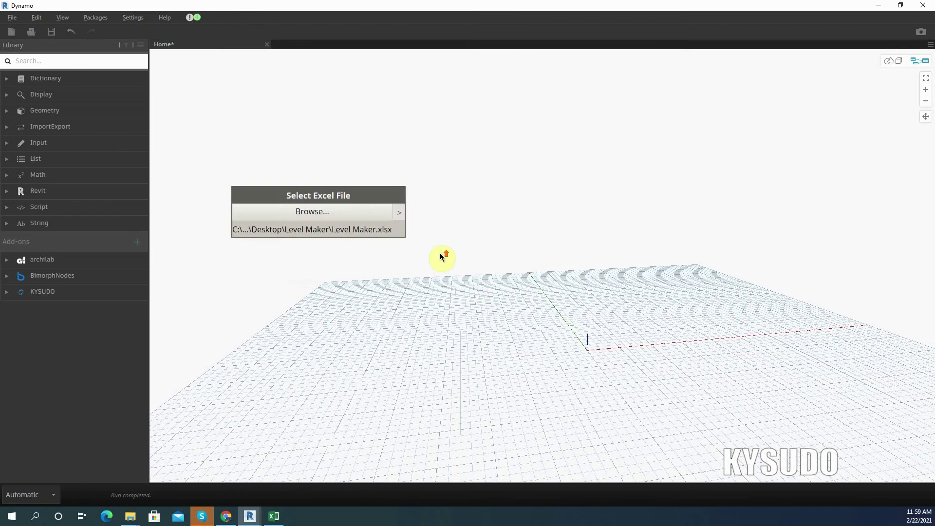
right_click(485, 215)
Add Data.ImportExcel and File From Path nodes to the graph
left_click(62, 130)
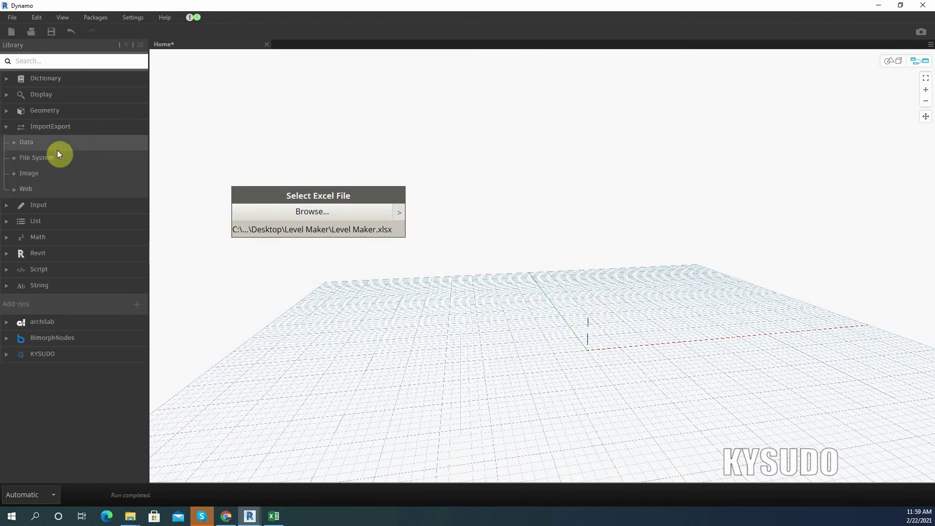
left_click(34, 144)
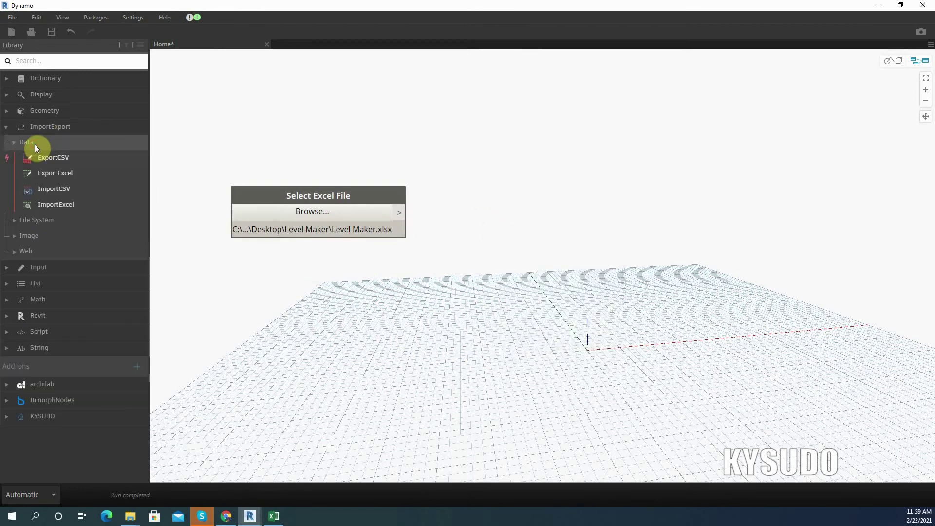
left_click(52, 206)
left_click_drag(547, 245, 790, 201)
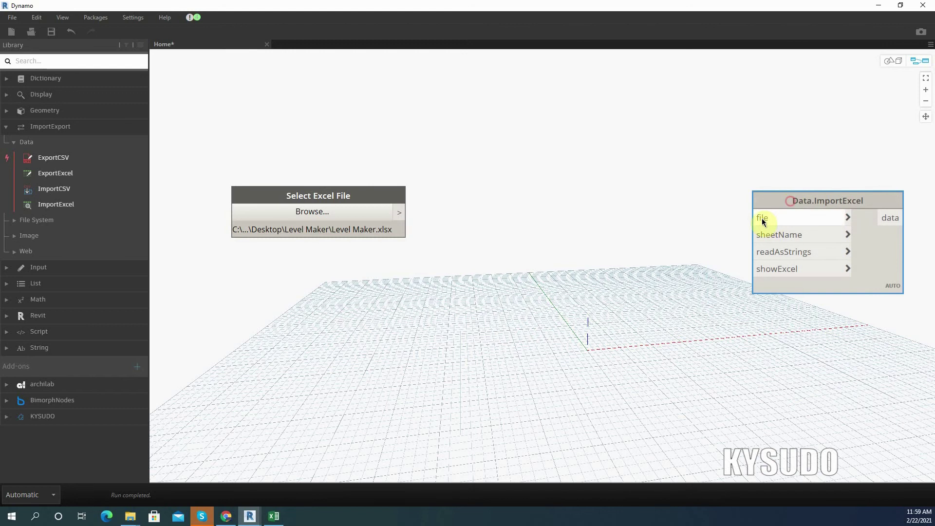
right_click(529, 188)
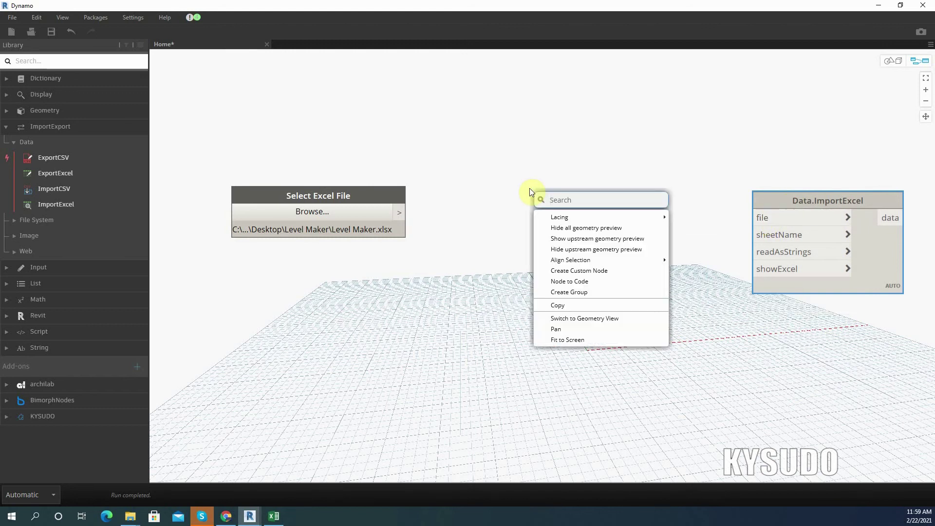
type("file f")
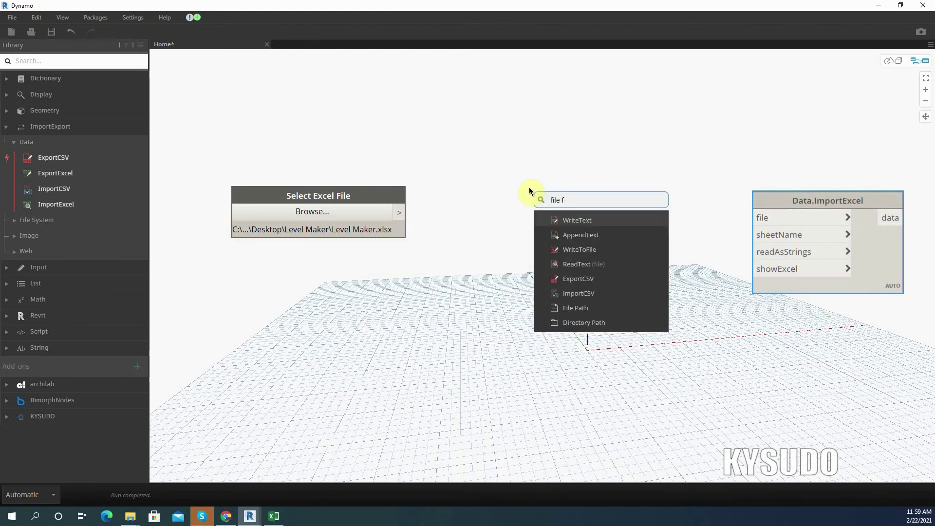
type("ro")
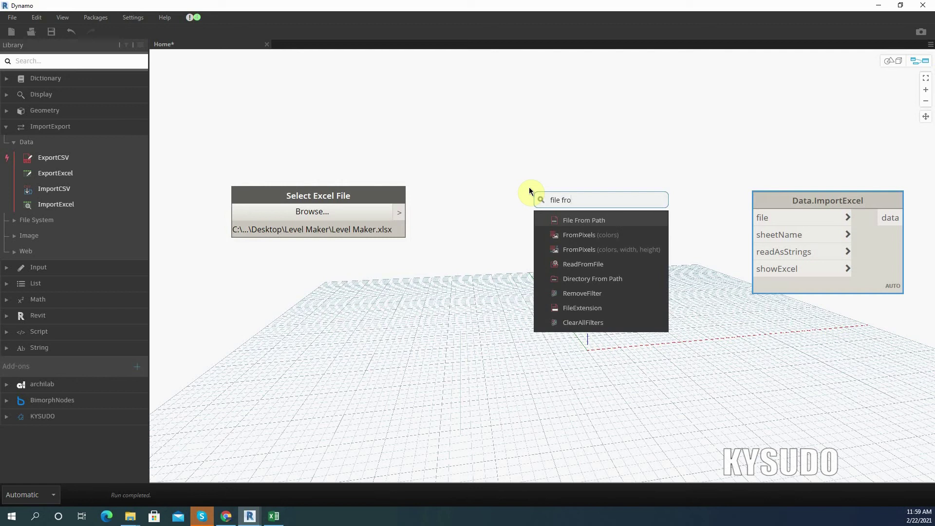
type("m")
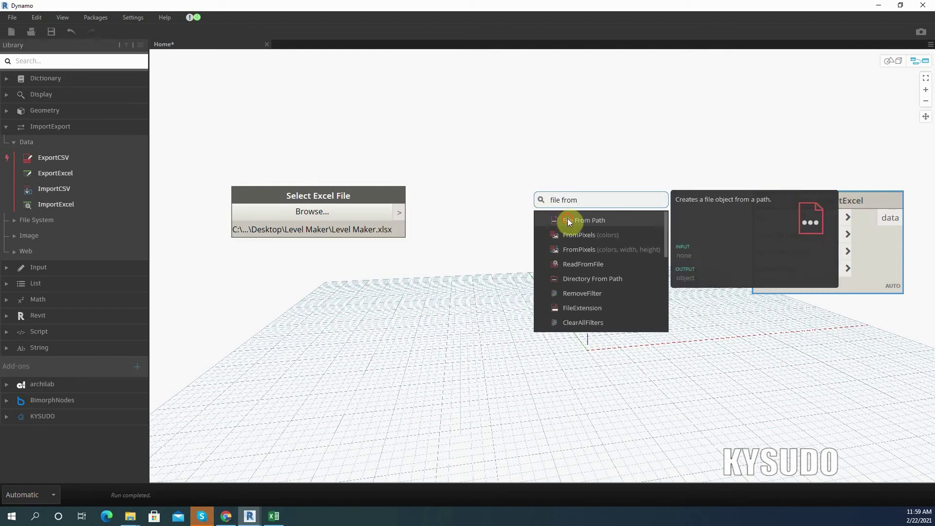
left_click(568, 219)
left_click_drag(598, 229, 589, 131)
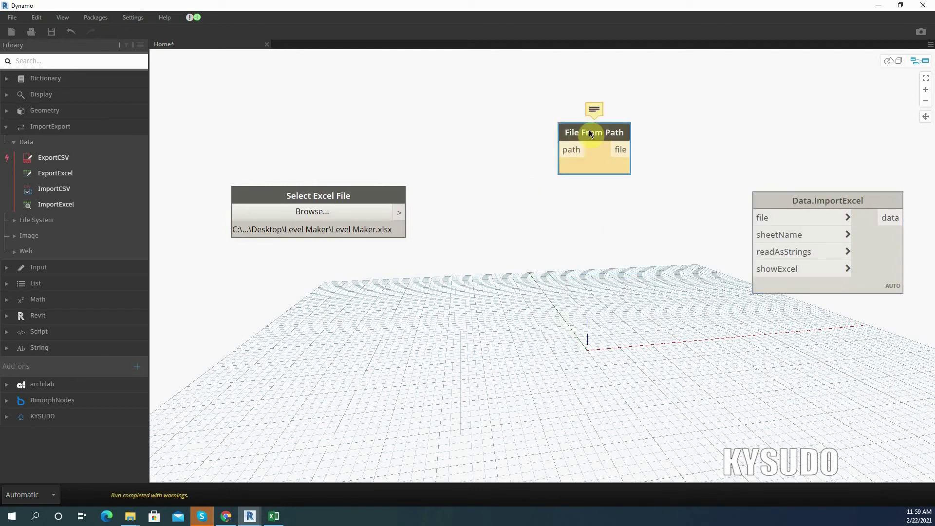
Set runs to Manual, wire Select Excel File through File From Path into ImportExcel, add a code block
left_click(48, 498)
left_click(34, 442)
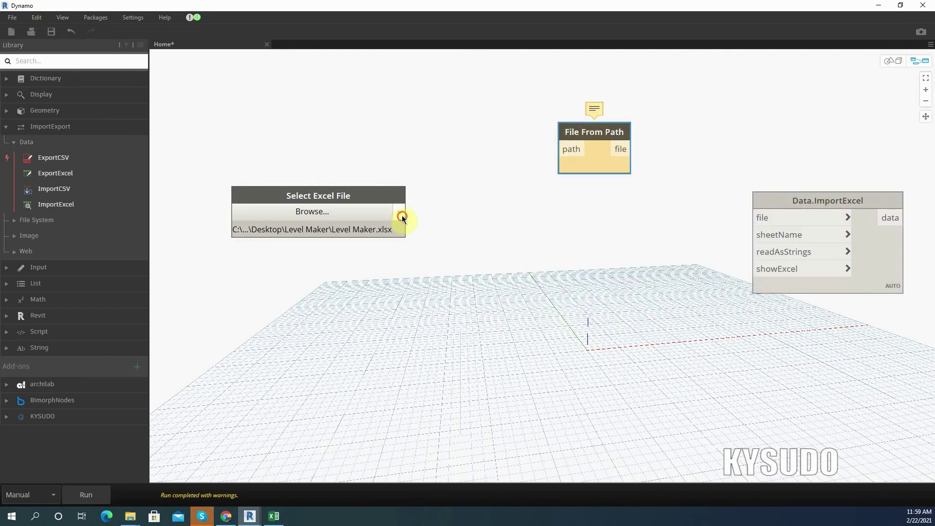
left_click_drag(402, 216, 557, 141)
left_click_drag(621, 150, 755, 218)
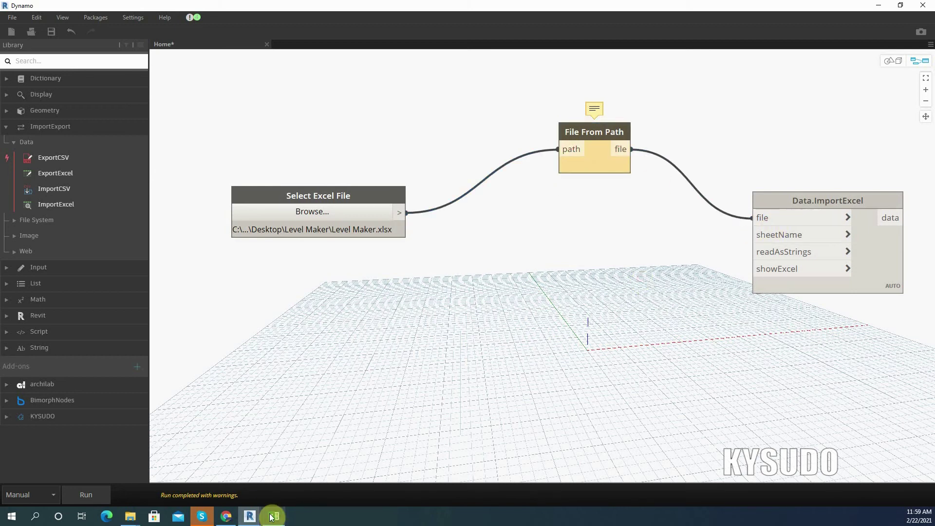
double_click(607, 239)
type("\"\"")
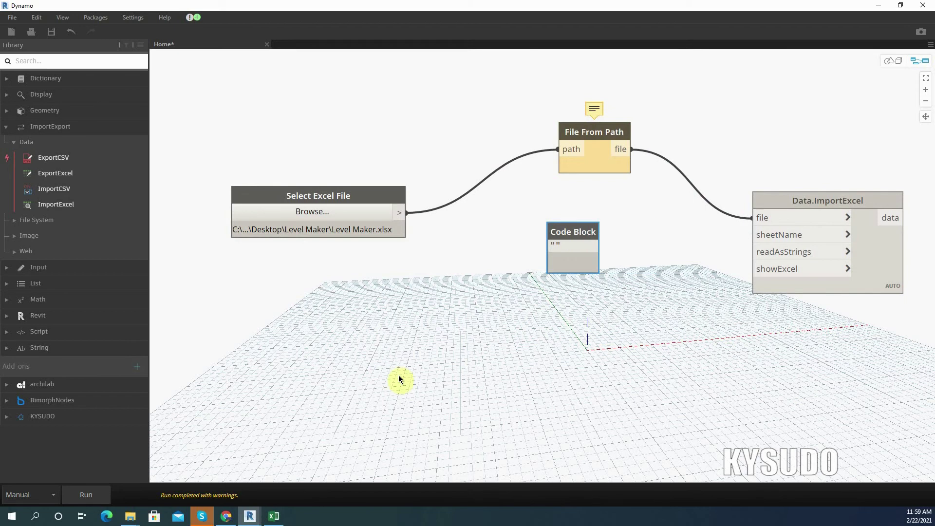
Paste the sheet name 'KSD Level Maker' into the code block and wire it to sheetName
left_click(273, 515)
double_click(91, 489)
key("ctrl+c")
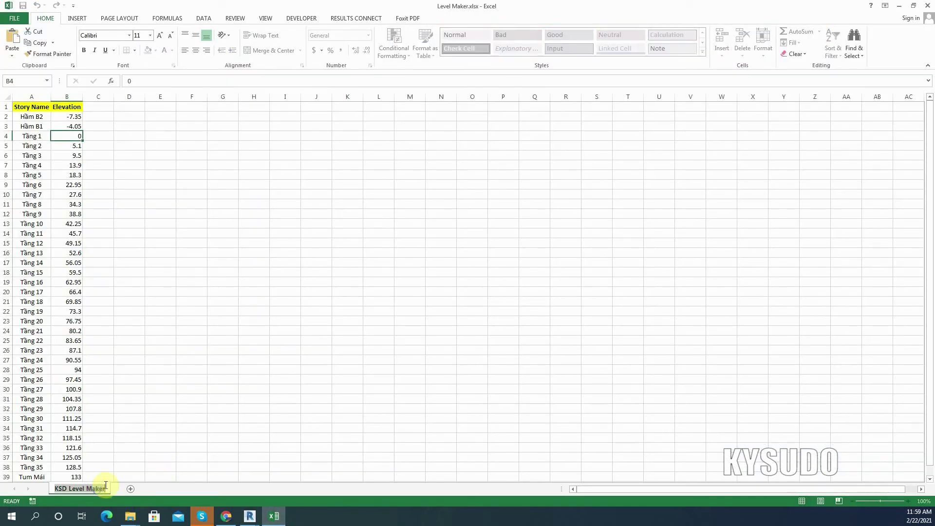
left_click(285, 380)
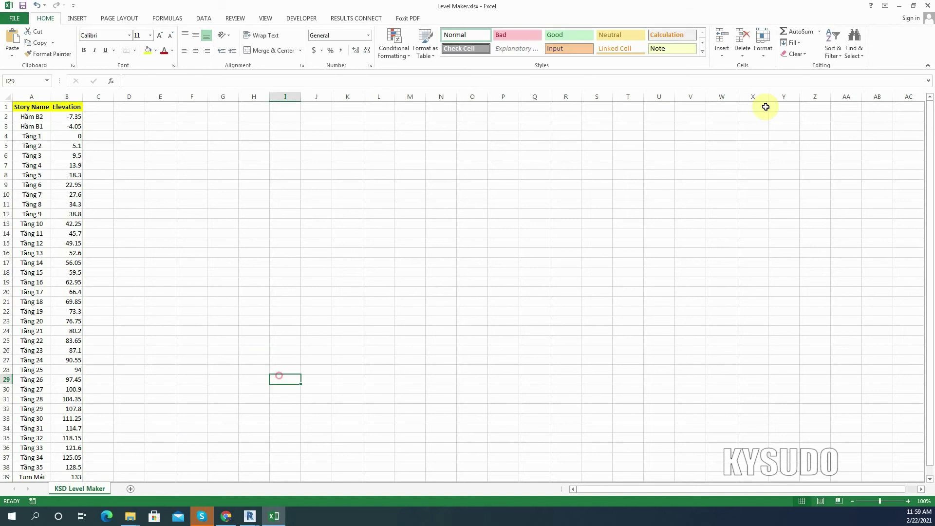
left_click(899, 6)
key("ctrl+v")
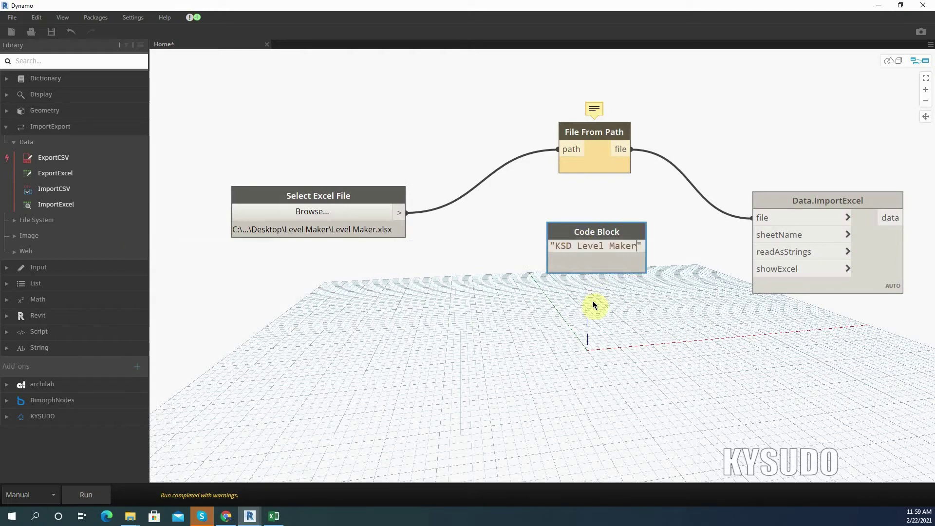
left_click(592, 302)
left_click_drag(655, 249, 751, 236)
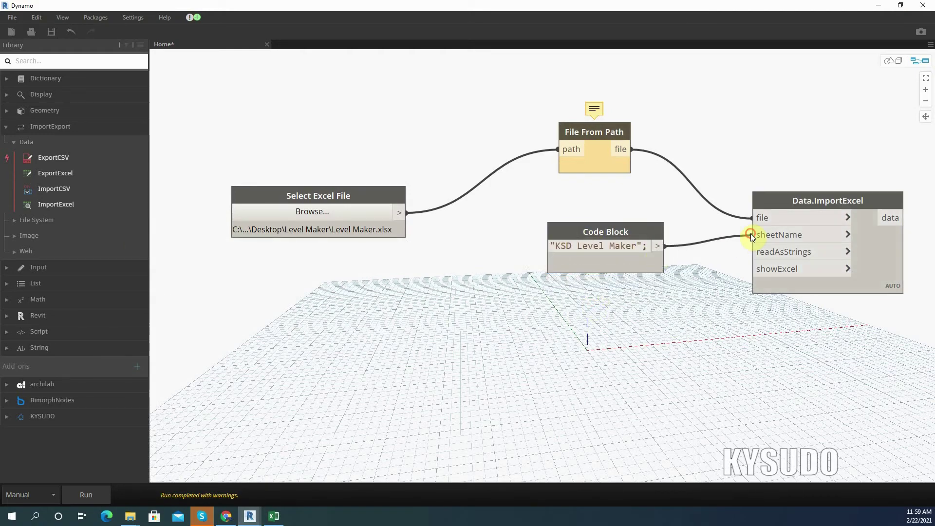
Save and close the Excel workbook
left_click(274, 517)
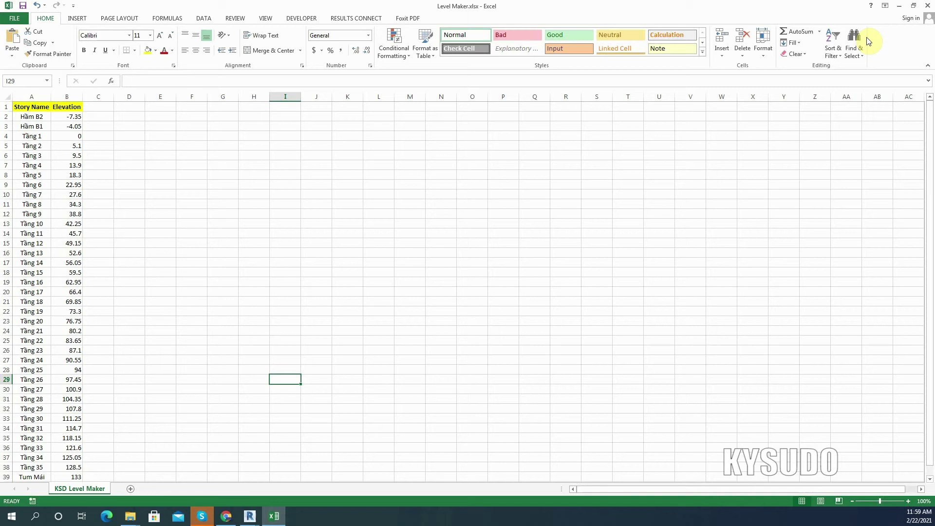
left_click(926, 11)
left_click(433, 271)
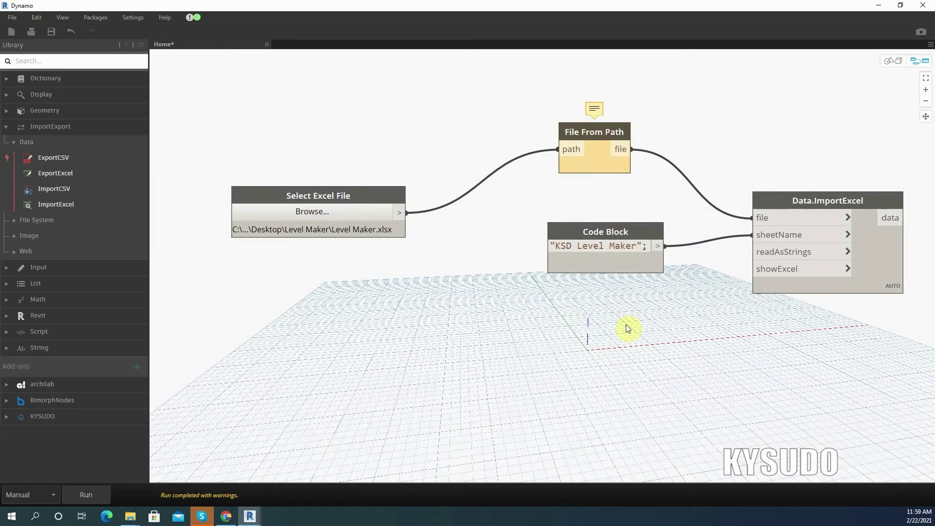
Add a True Boolean node wired to ImportExcel's readAsStrings and showExcel inputs
right_click(584, 322)
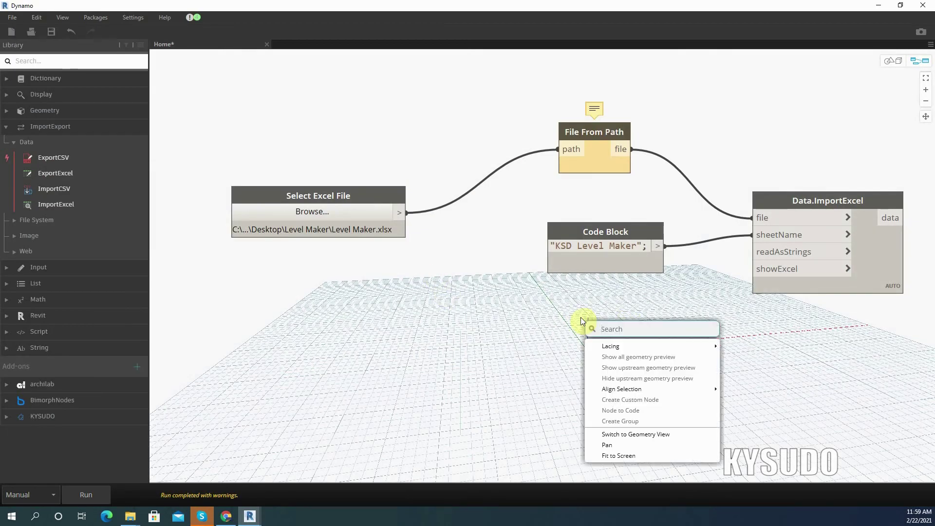
type("boo")
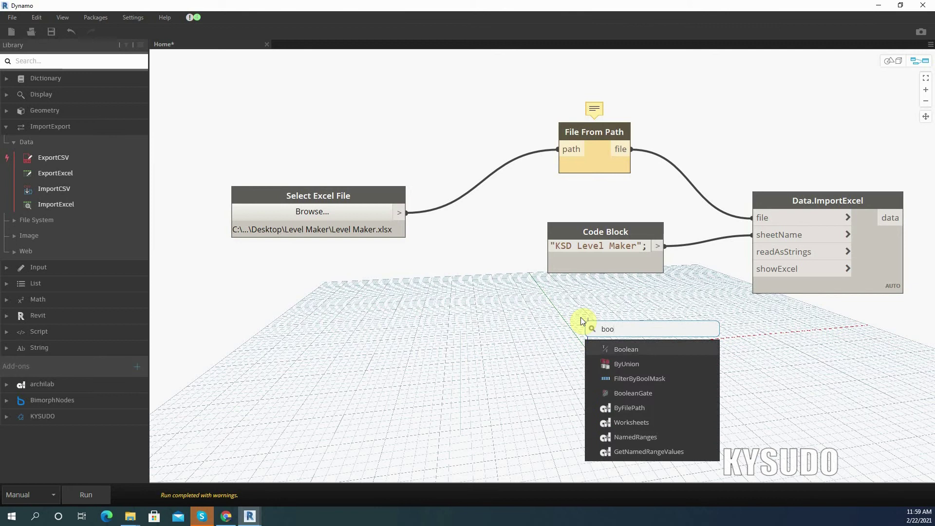
left_click(624, 351)
left_click_drag(653, 362, 598, 300)
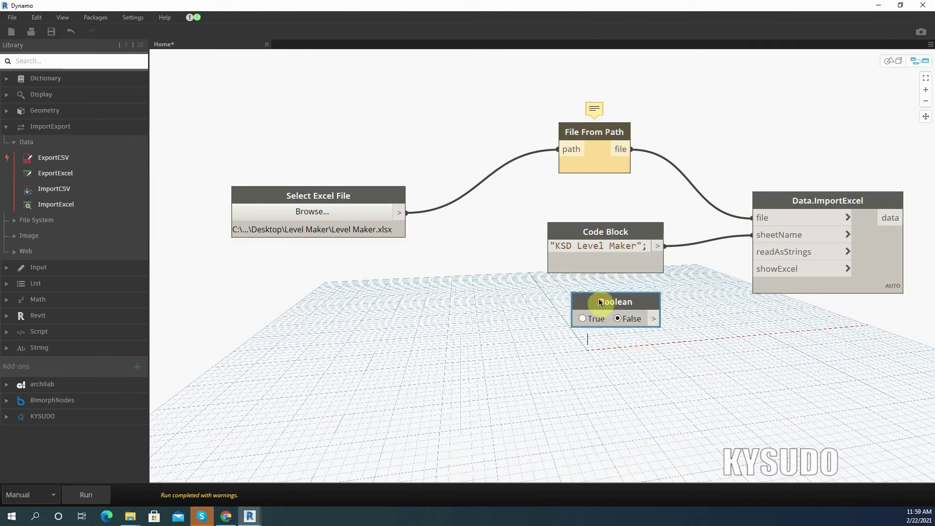
left_click(583, 318)
left_click(754, 253)
left_click(654, 318)
left_click(754, 269)
scroll(529, 211, "down", 3)
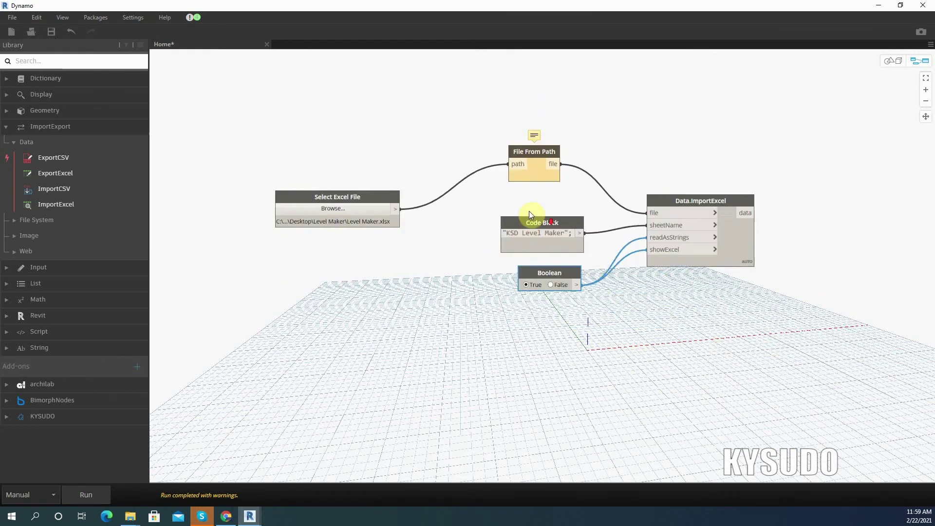
scroll(605, 183, "down", 2)
scroll(605, 183, "up", 2)
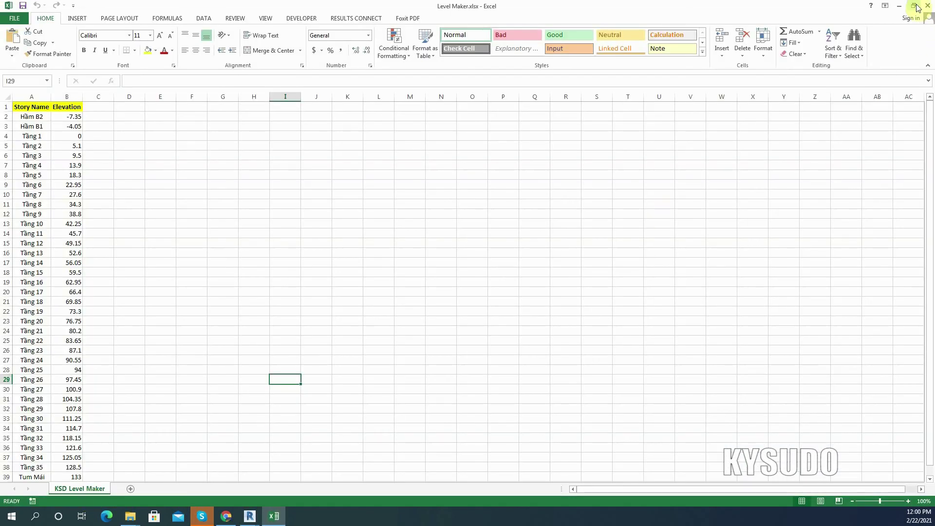
Minimize Excel and scroll ImportExcel's preview through the 40 rows ending at Đỉnh mái 139.25
left_click(904, 6)
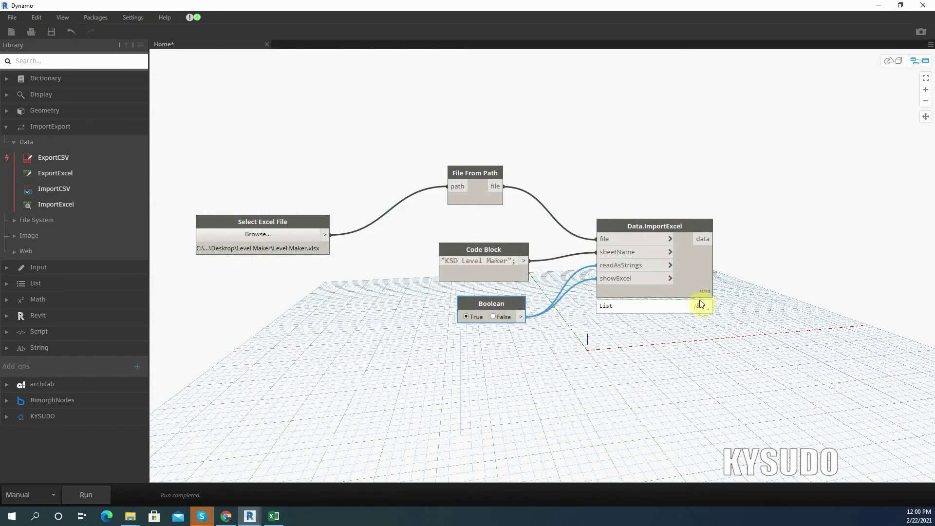
left_click(702, 304)
scroll(754, 378, "up", 3)
scroll(643, 341, "down", 3)
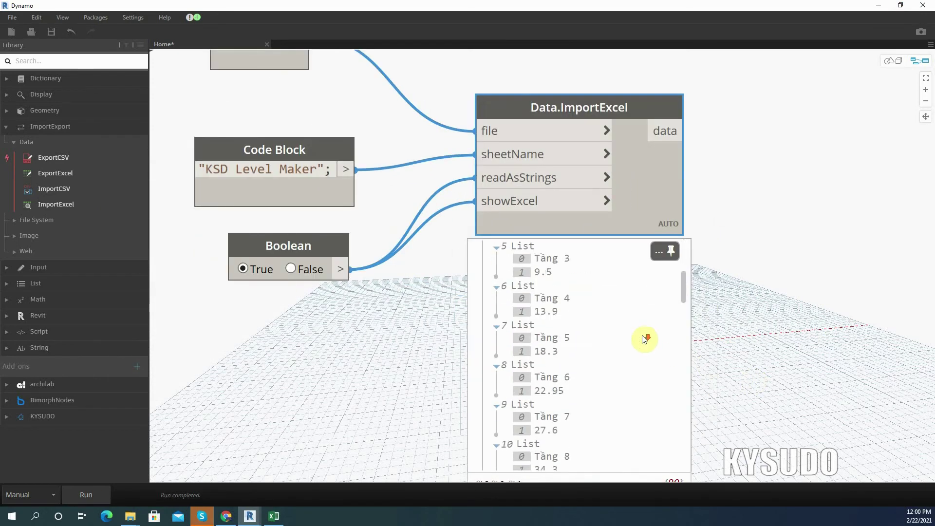
scroll(643, 341, "down", 5)
scroll(643, 341, "down", 5)
scroll(643, 351, "down", 5)
scroll(644, 369, "down", 5)
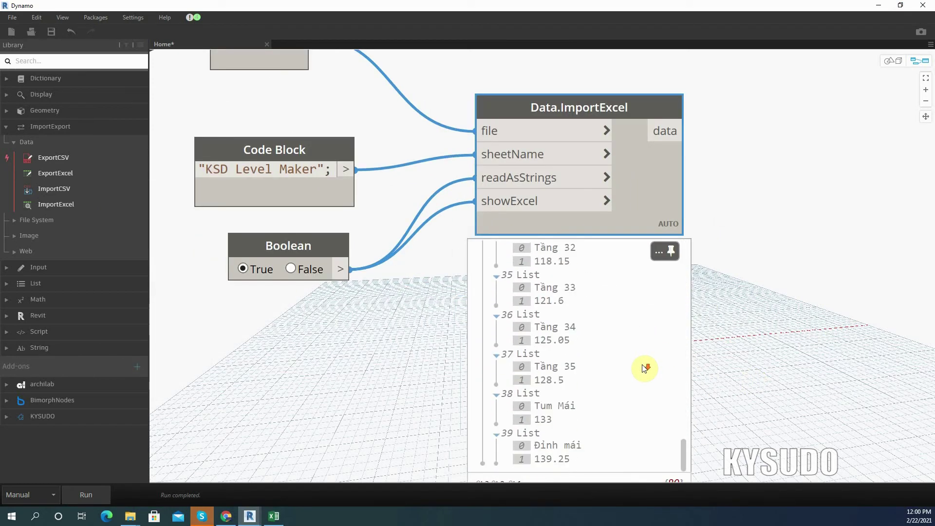
scroll(733, 314, "down", 1)
scroll(731, 324, "down", 3)
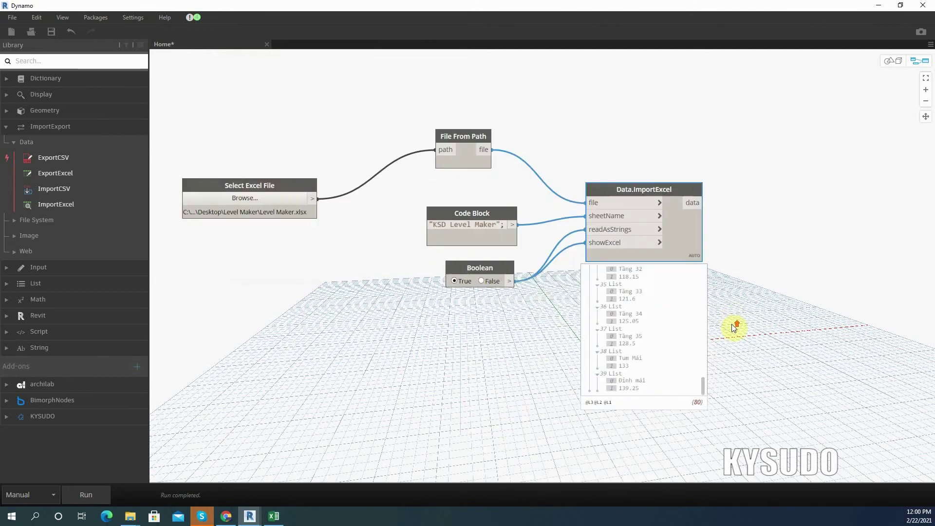
scroll(716, 351, "up", 4)
left_click_drag(693, 418, 695, 234)
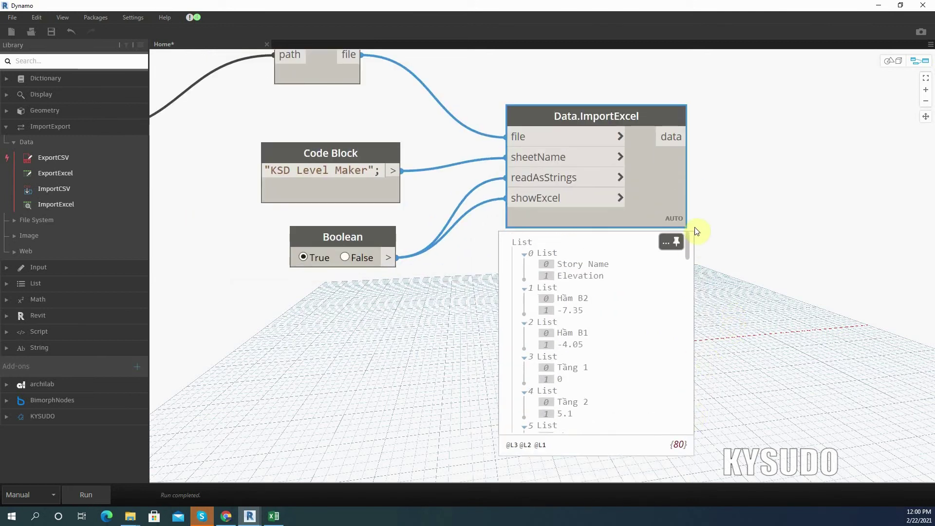
scroll(731, 235, "down", 4)
scroll(796, 197, "up", 3)
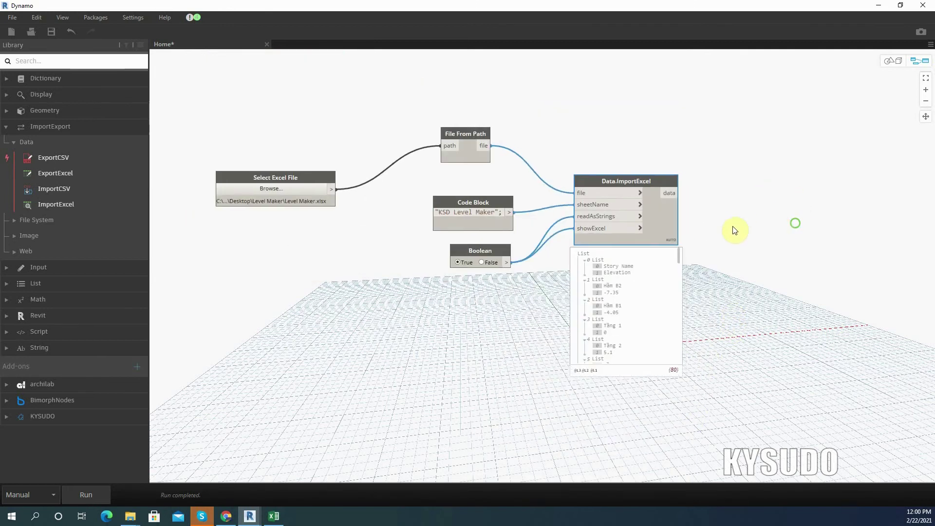
Feed ImportExcel's data into a List.RestOfItems node so rows start at Hầm B2, -7.35
right_click(698, 199)
type("r")
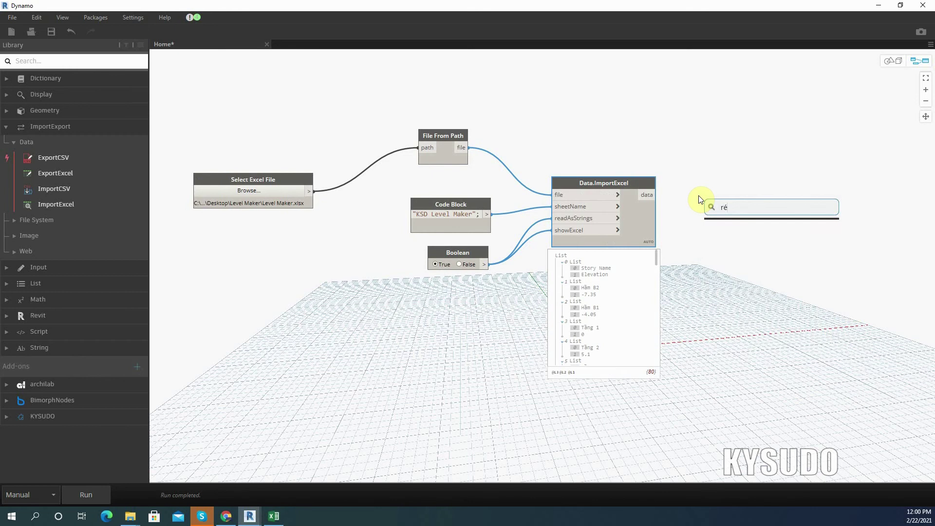
type("est")
left_click(737, 244)
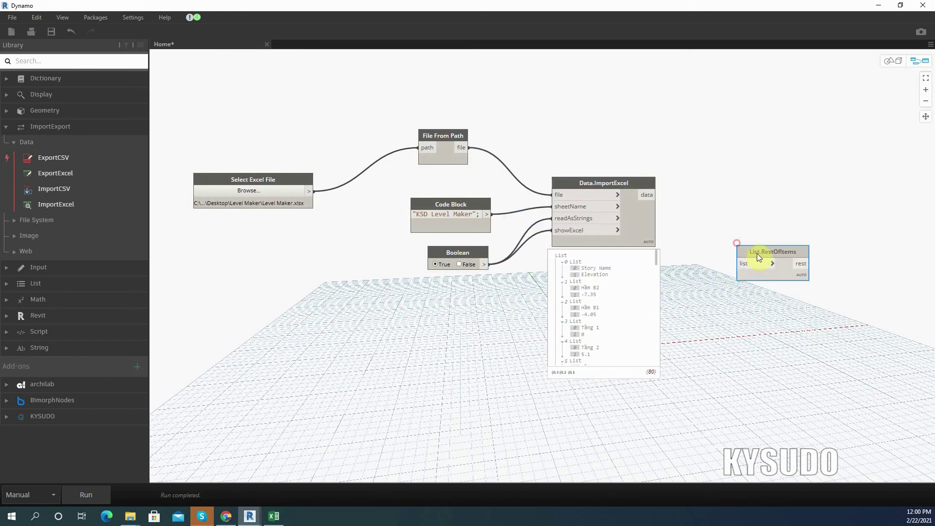
mouse_move(757, 254)
left_mouse_down()
mouse_move(724, 186)
mouse_move(734, 175)
left_mouse_up()
scroll(671, 205, "up", 2)
left_click(638, 190)
left_click(712, 186)
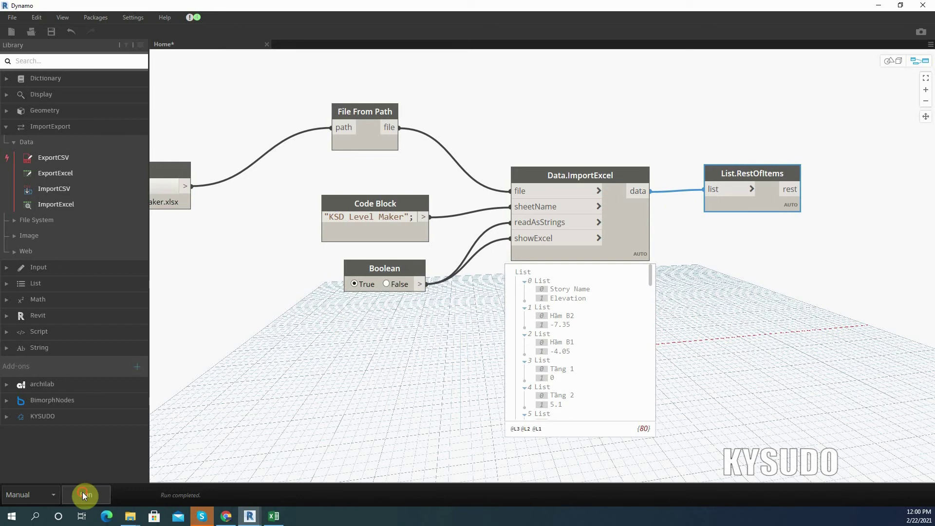
mouse_move(785, 223)
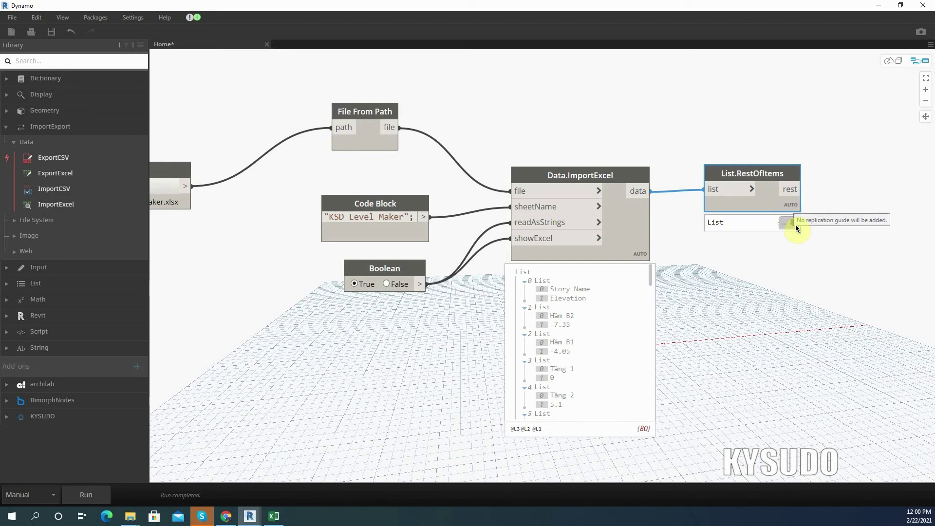
scroll(831, 301, "up", 3)
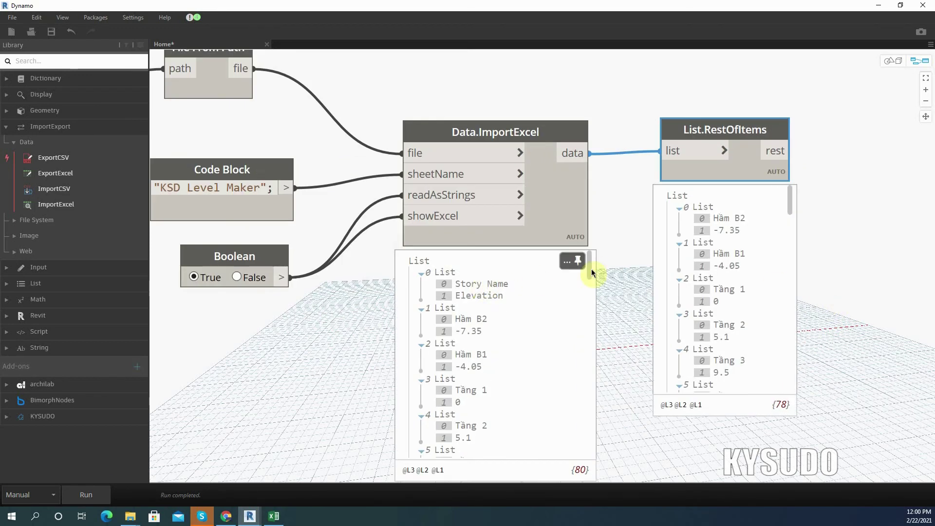
mouse_move(725, 293)
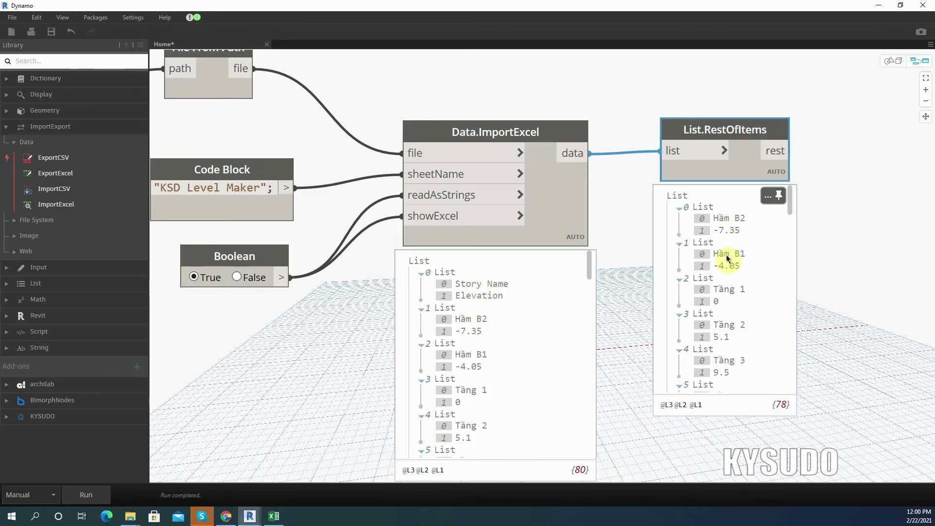
scroll(728, 258, "down", 3)
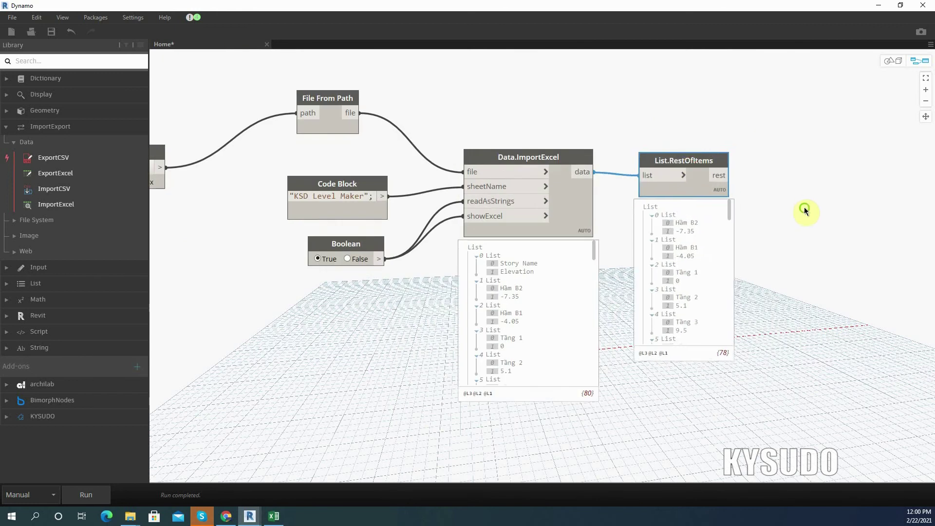
mouse_move(805, 207)
middle_mouse_down()
mouse_move(673, 227)
mouse_move(692, 194)
middle_mouse_up()
Add List.GetItemAtIndex and wire the header-less rows into its list input
right_click(700, 154)
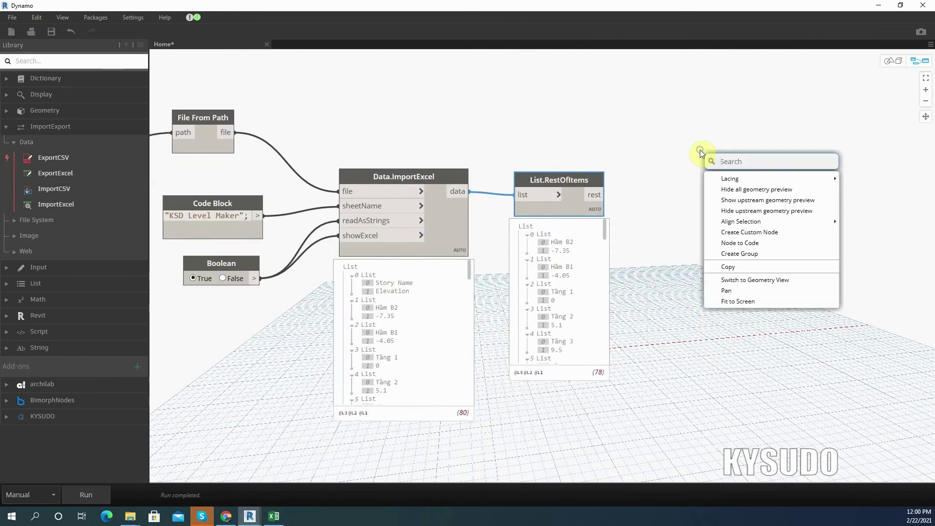
type("geti")
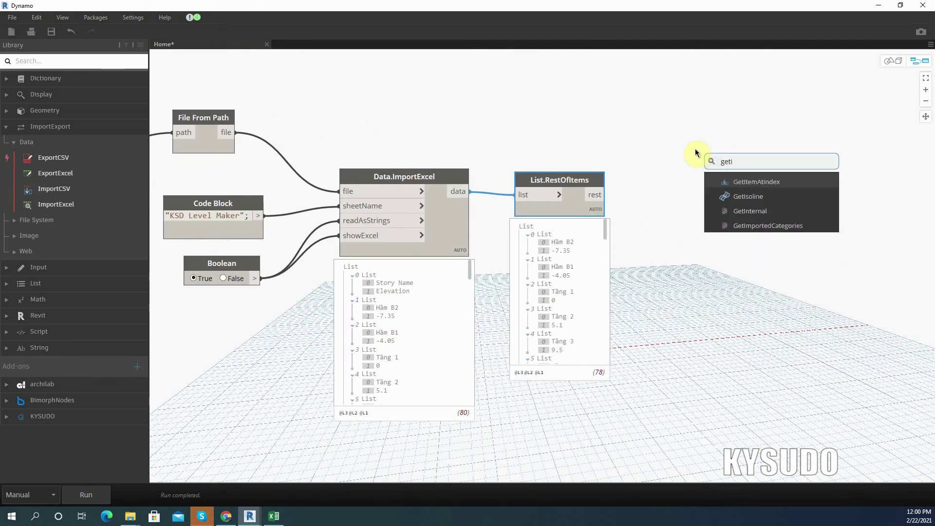
left_click(748, 182)
left_click_drag(773, 188, 728, 96)
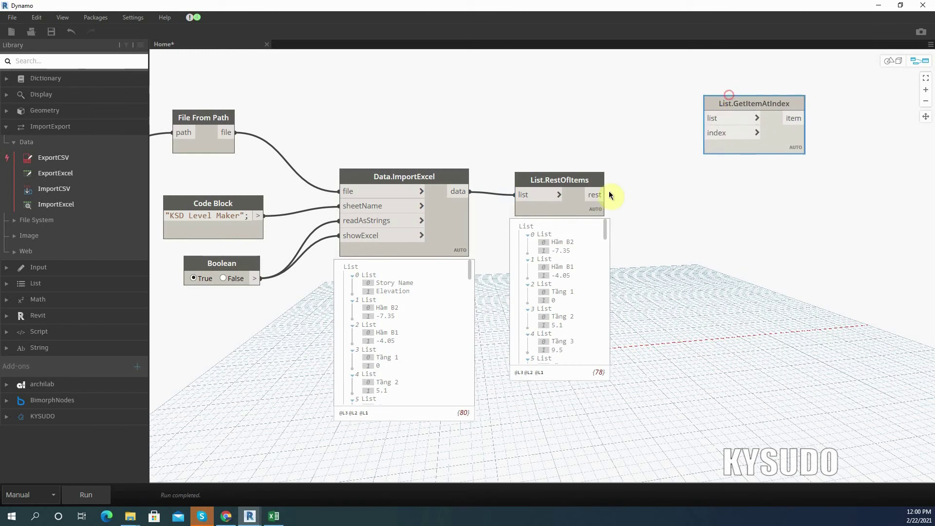
left_click_drag(609, 194, 703, 118)
Feed a code block value 0 into the index and set lacing to Longest
double_click(592, 99)
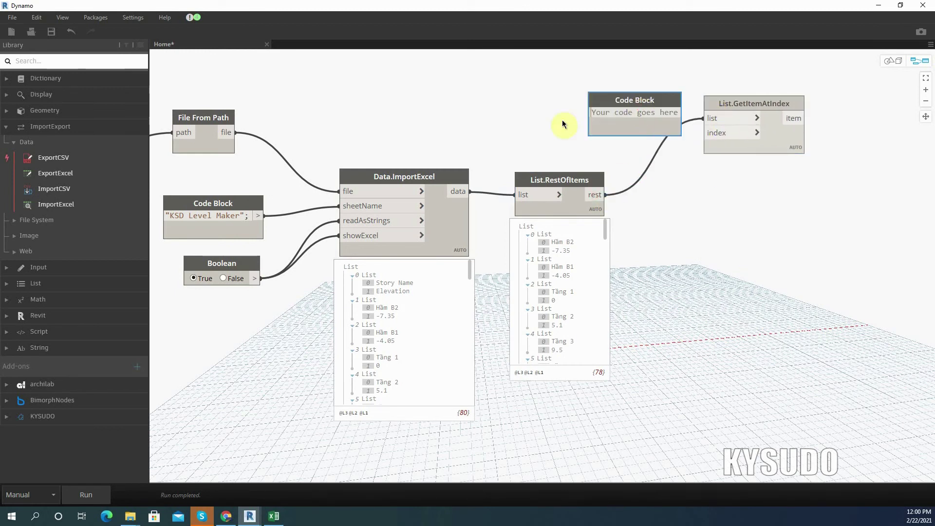
type("0")
left_click(545, 118)
left_click(704, 133)
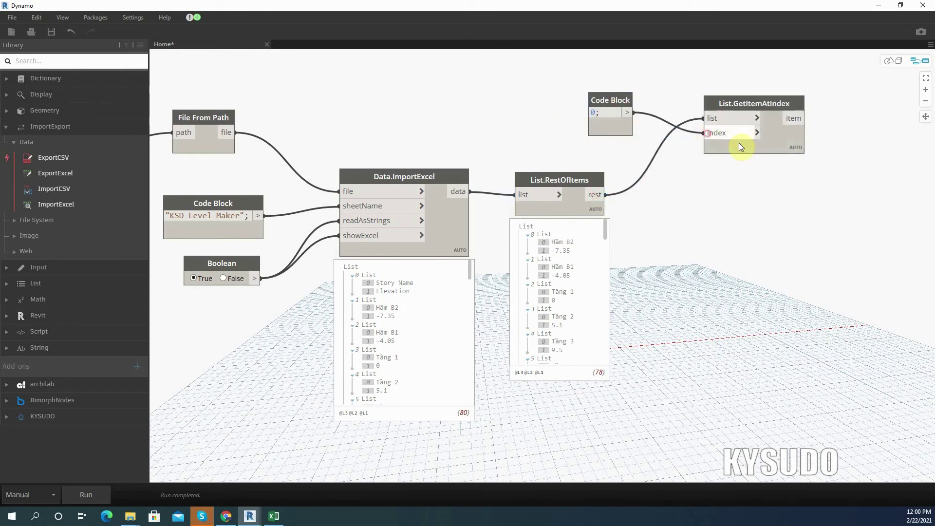
right_click(744, 144)
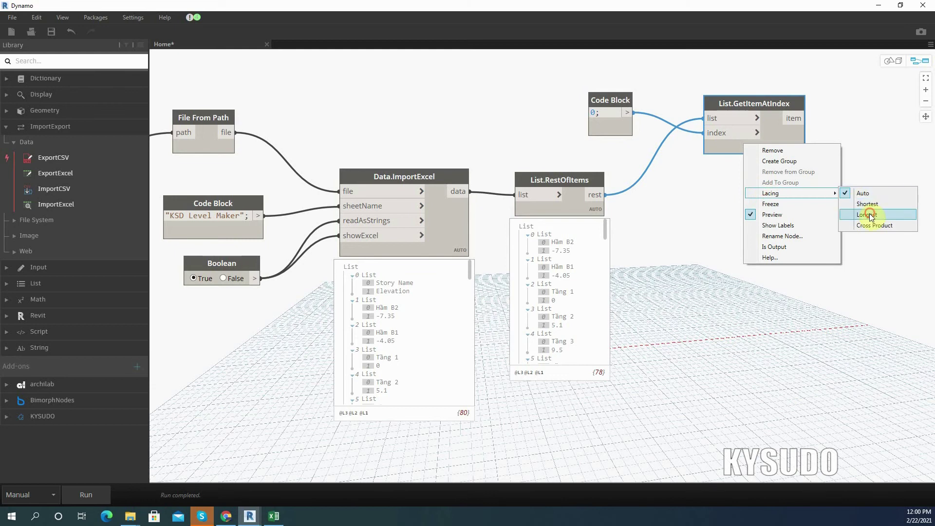
left_click(867, 215)
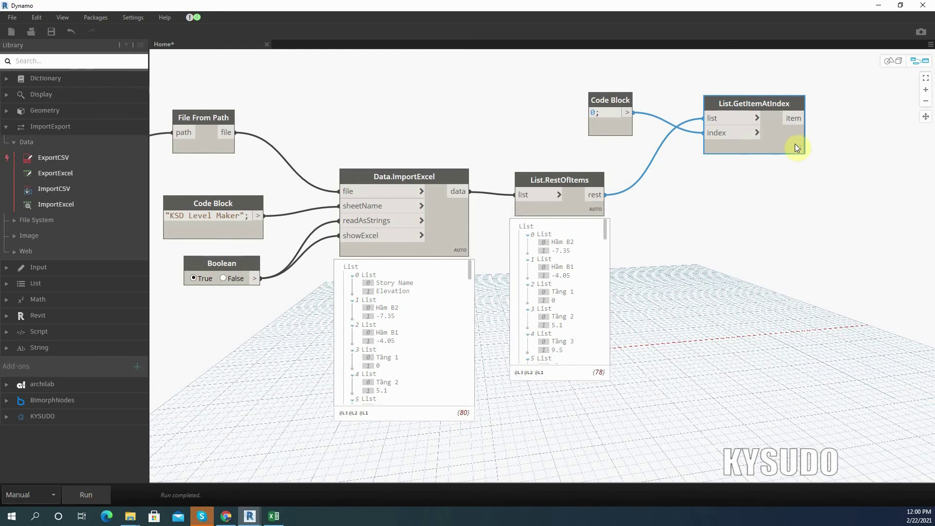
Check the 39 story names output and move the code block and GetItemAtIndex up-right
scroll(782, 230, "down", 5)
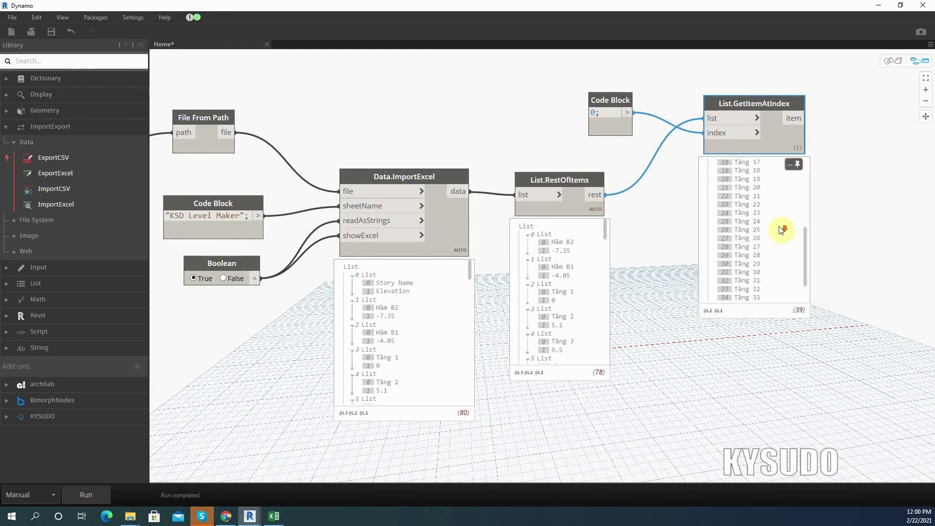
scroll(782, 230, "down", 2)
scroll(612, 210, "down", 3)
scroll(628, 190, "up", 5)
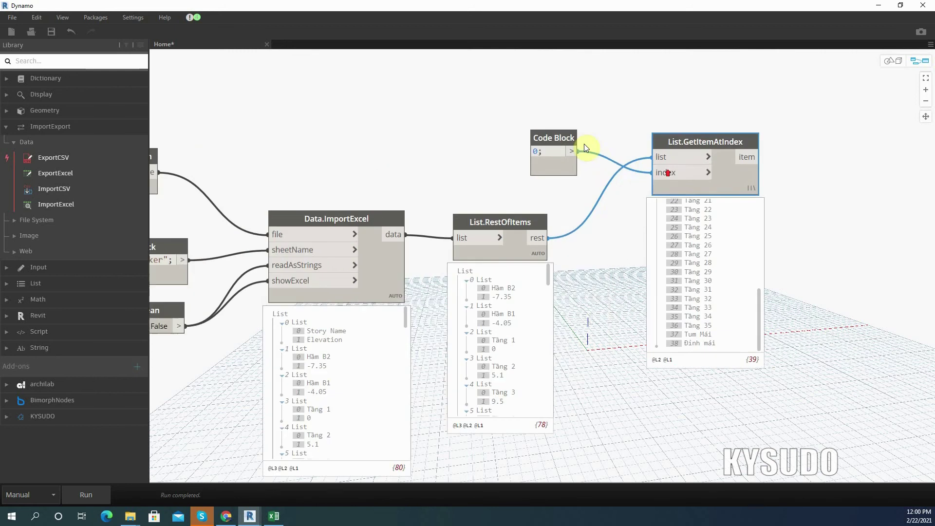
left_click_drag(489, 101, 815, 222)
left_click_drag(727, 141, 808, 98)
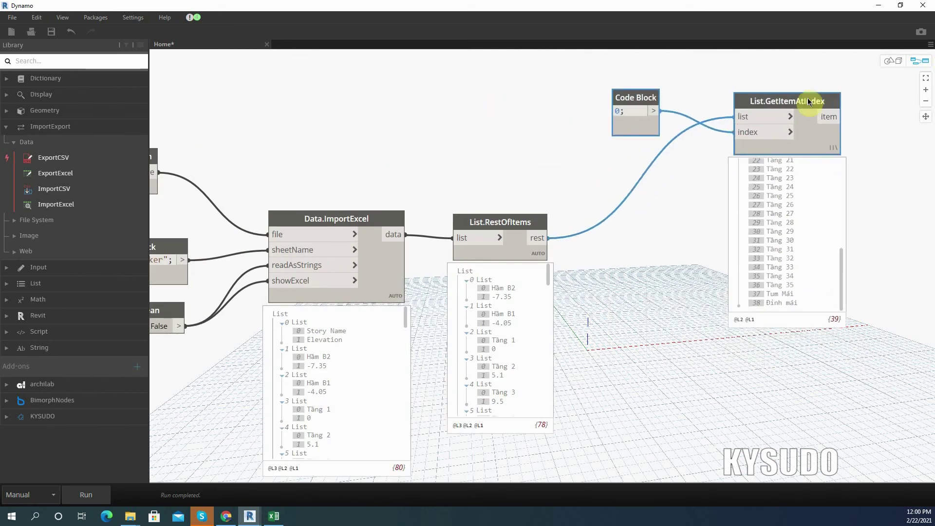
middle_click_drag(612, 233, 443, 267)
Add a Watch node named 'Level Name' showing List.GetItemAtIndex's extracted level names
right_click(767, 105)
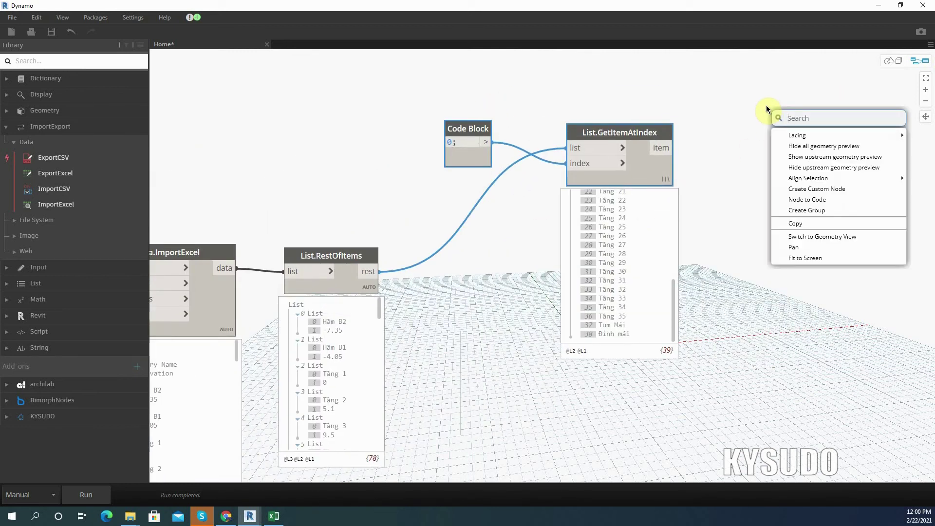
type("wa")
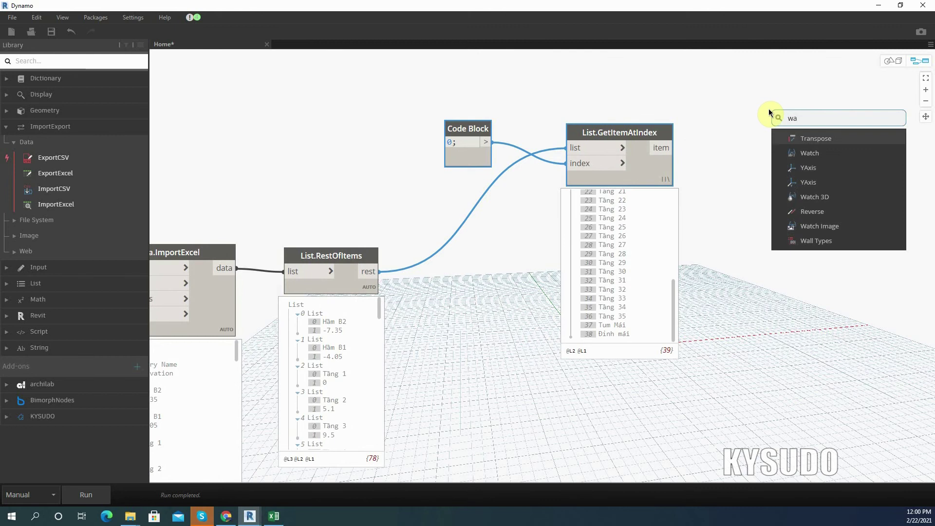
type("tch")
left_click(814, 140)
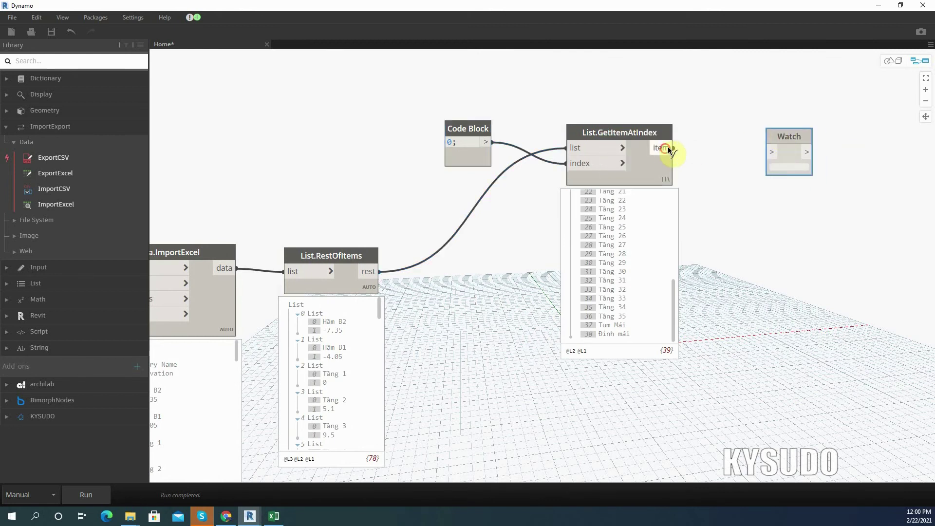
mouse_move(670, 150)
left_mouse_down()
mouse_move(773, 152)
mouse_move(784, 125)
left_mouse_up()
double_click(784, 125)
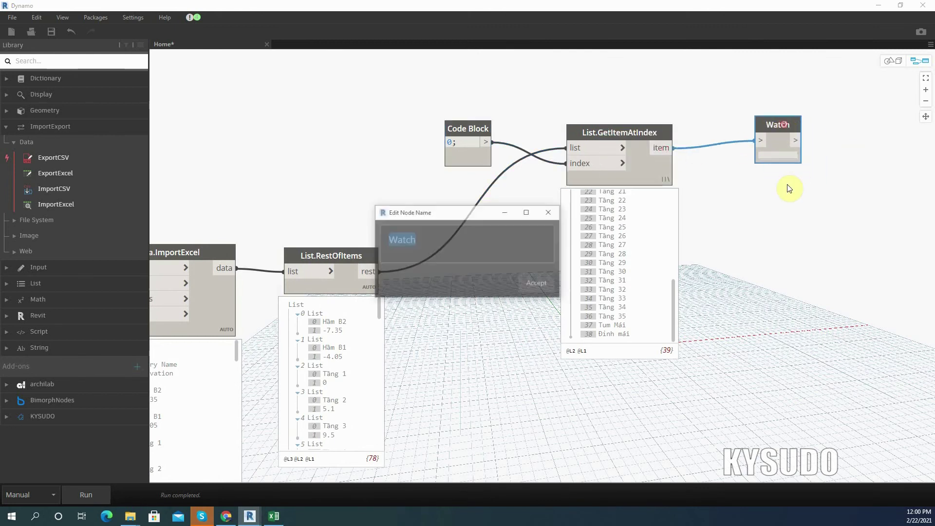
type("Level ")
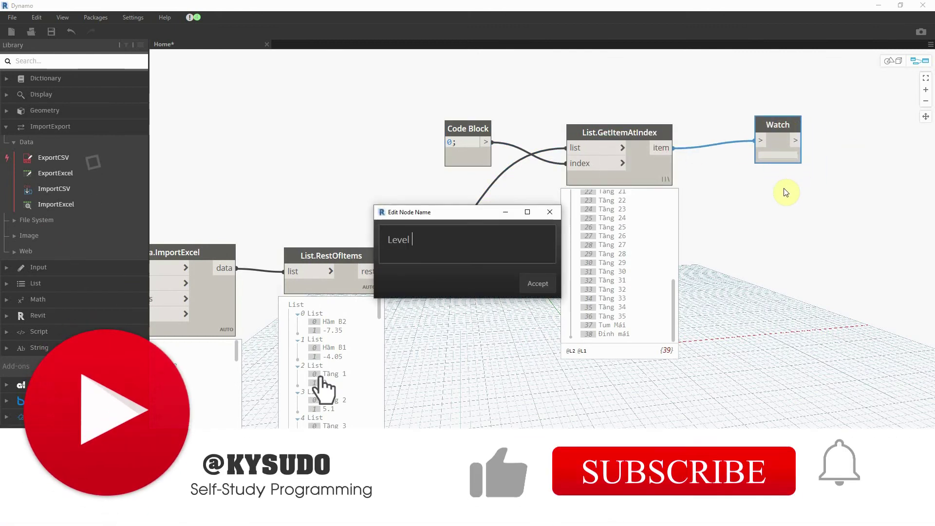
type("Name")
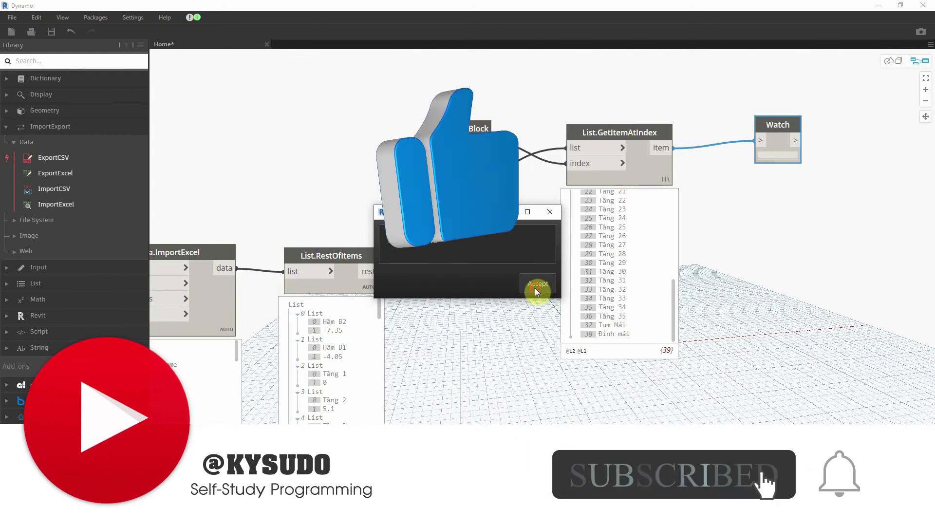
left_click(536, 287)
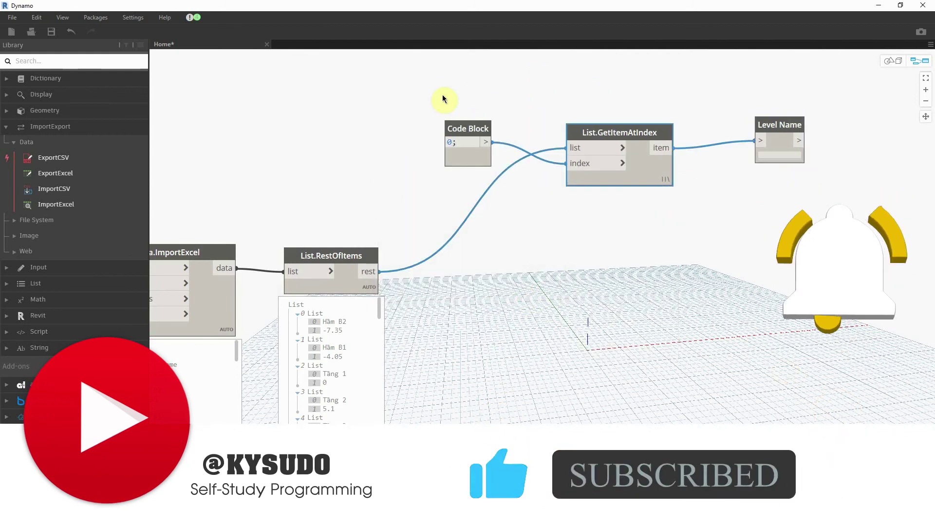
Duplicate the code block, GetItemAtIndex and watch nodes, with the copied index set to 1
left_click_drag(443, 98, 835, 236)
key("ctrl+c")
key("ctrl+v")
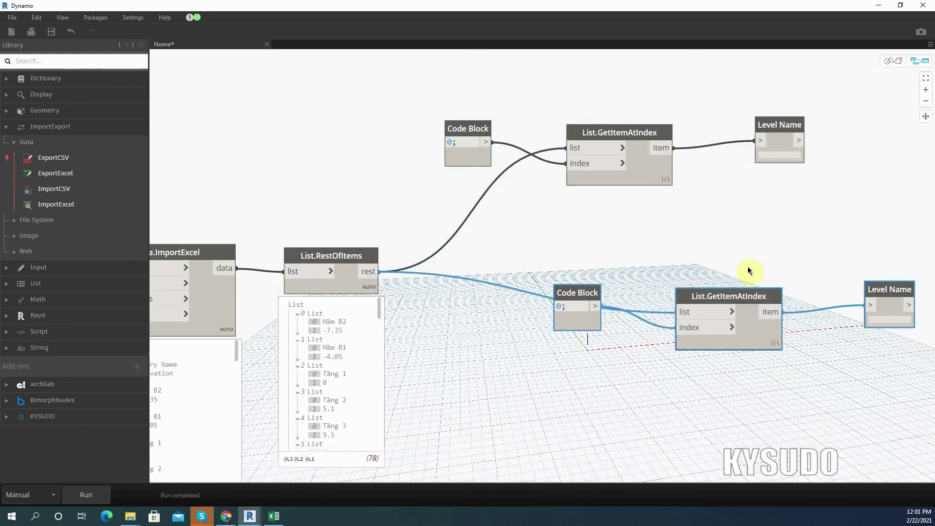
left_click_drag(705, 297, 599, 271)
left_click(571, 378)
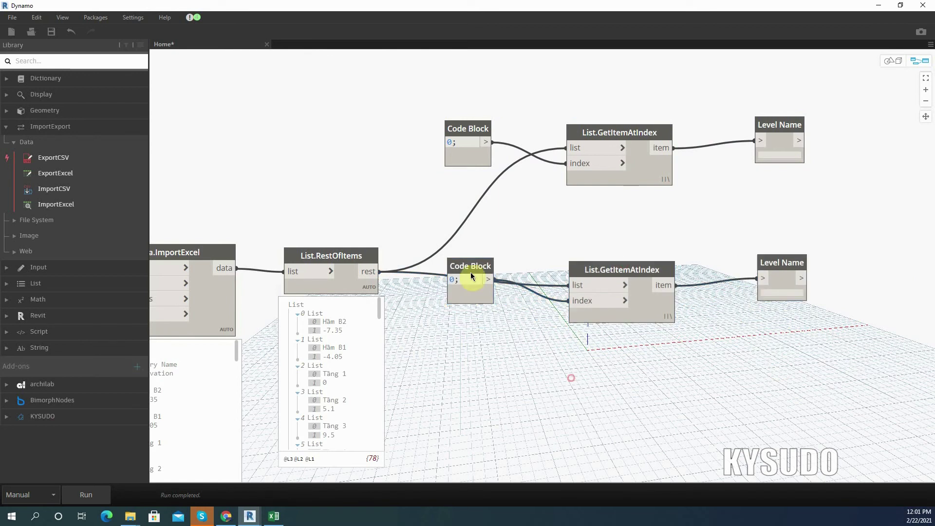
left_click_drag(471, 276, 469, 350)
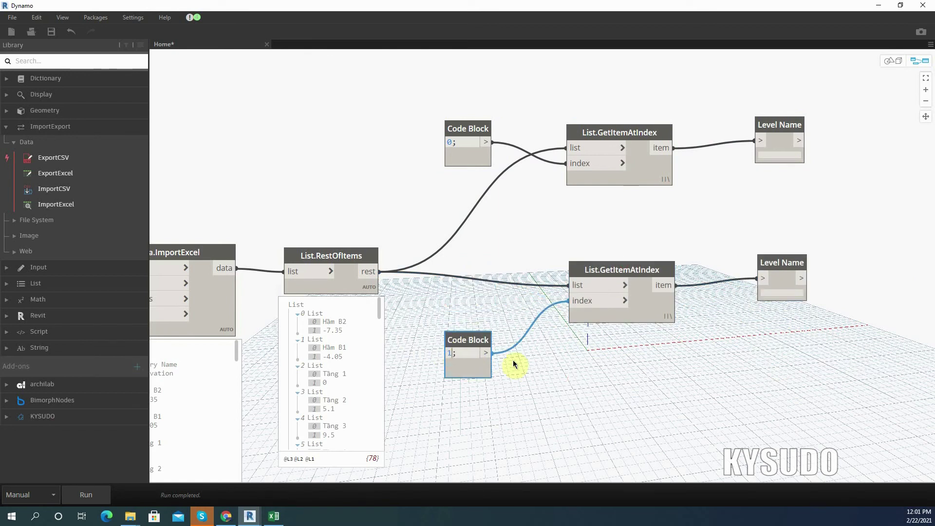
left_click(553, 367)
Rename the copied watch to 'Elevation' and run the graph
double_click(777, 266)
type("Elevation")
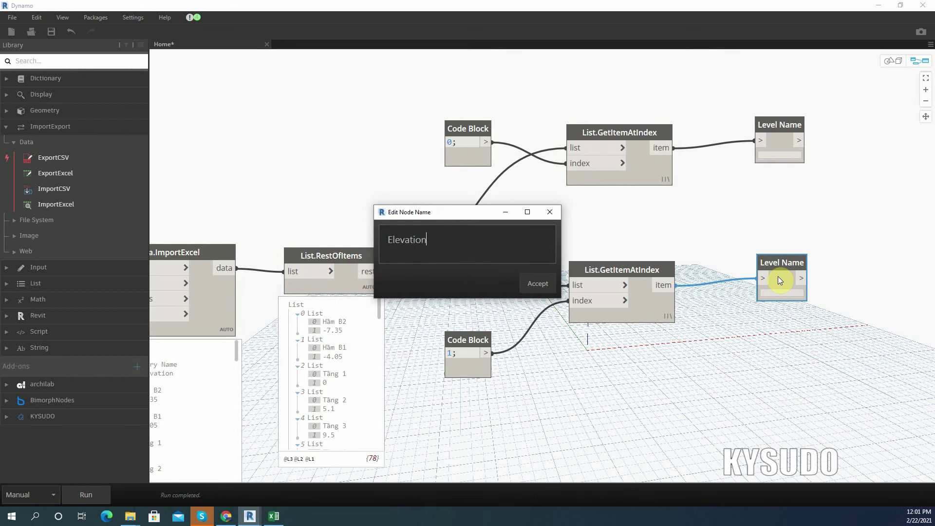
left_click(536, 286)
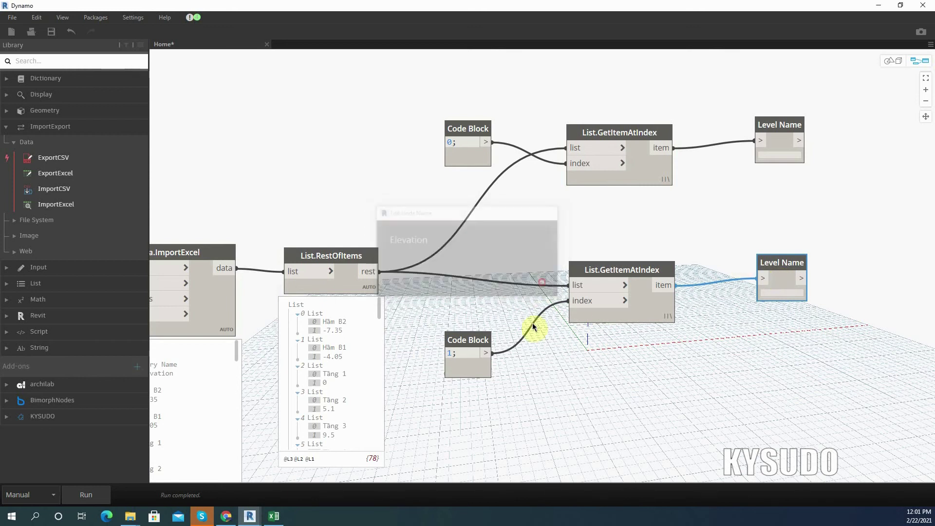
left_click(89, 496)
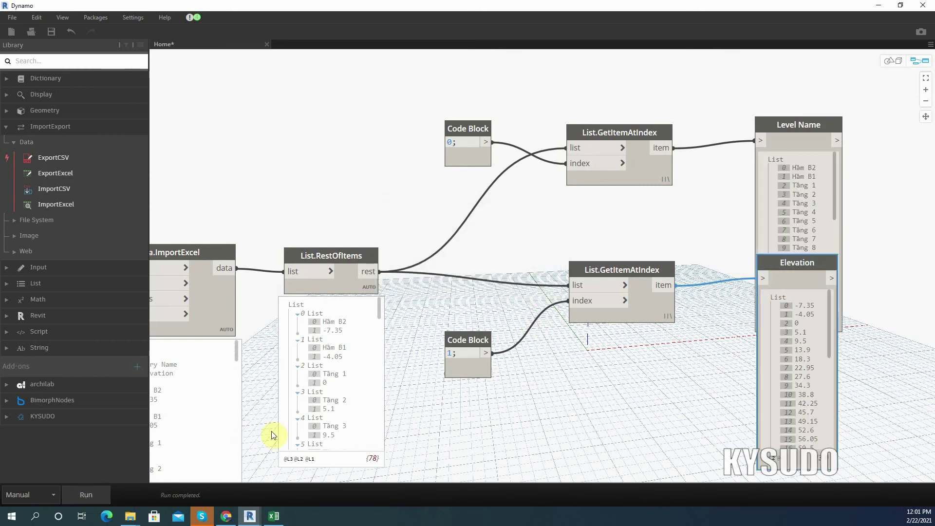
Position the Elevation watch below Level Name, listing 39 elevations from -7.35 to 139.25
middle_click_drag(658, 309, 577, 280)
left_click_drag(603, 257, 726, 118)
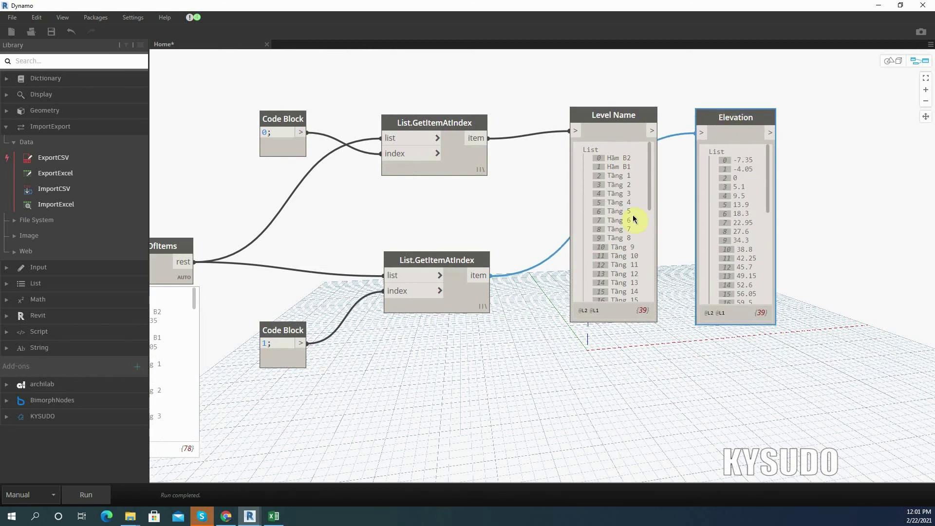
scroll(631, 234, "down", 3)
scroll(634, 251, "down", 4)
scroll(634, 258, "up", 3)
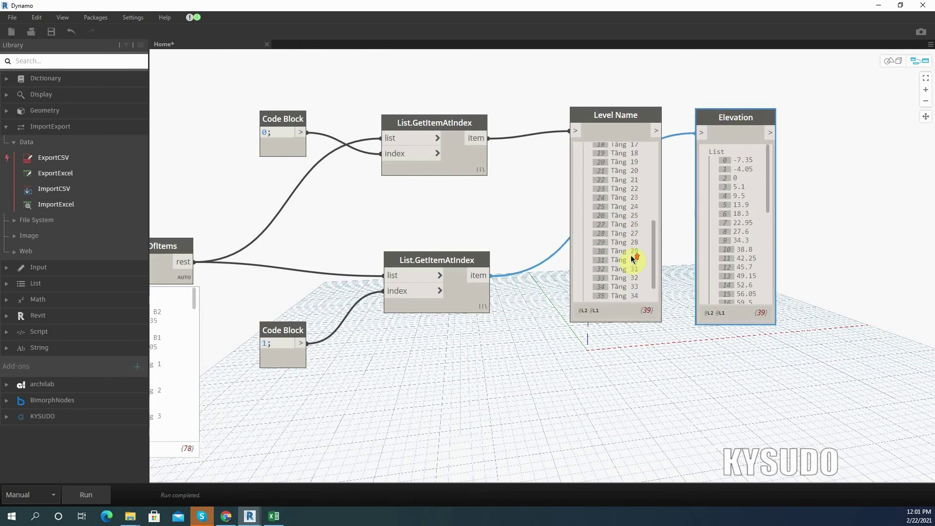
scroll(633, 258, "up", 4)
scroll(744, 232, "down", 3)
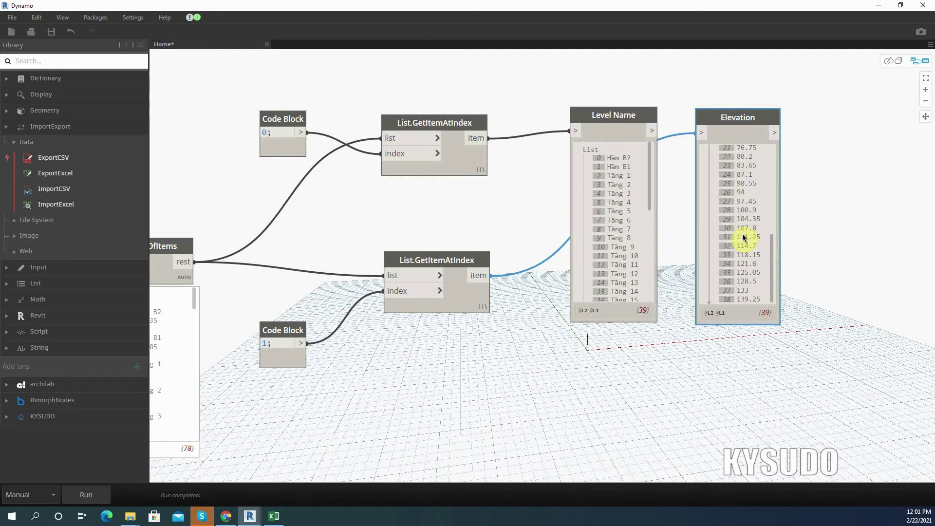
scroll(744, 232, "up", 3)
left_click_drag(755, 143, 634, 385)
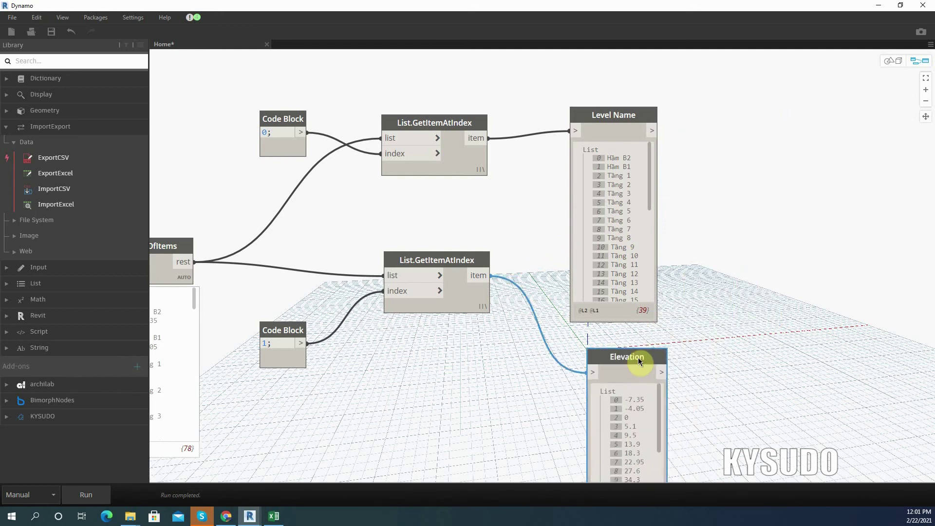
middle_click_drag(718, 376, 680, 306)
scroll(680, 305, "down", 3)
scroll(708, 262, "up", 2)
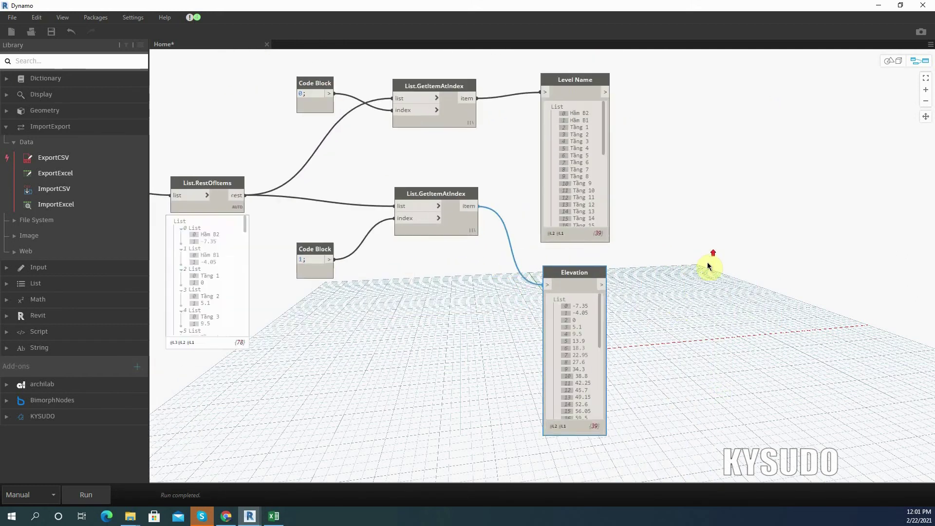
mouse_move(621, 286)
middle_mouse_down()
mouse_move(603, 273)
mouse_move(564, 290)
middle_mouse_up()
Feed the Elevation list into a new String.ToNumber node
right_click(565, 291)
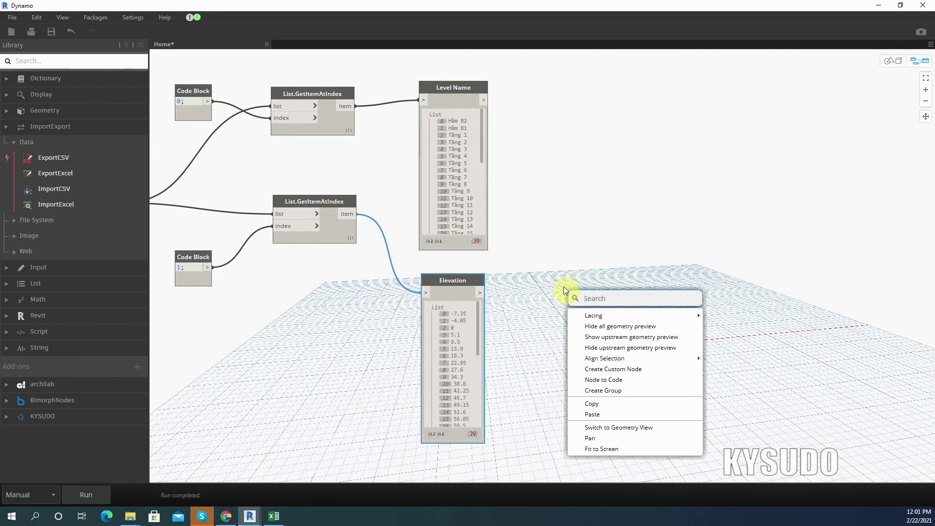
type("tonum")
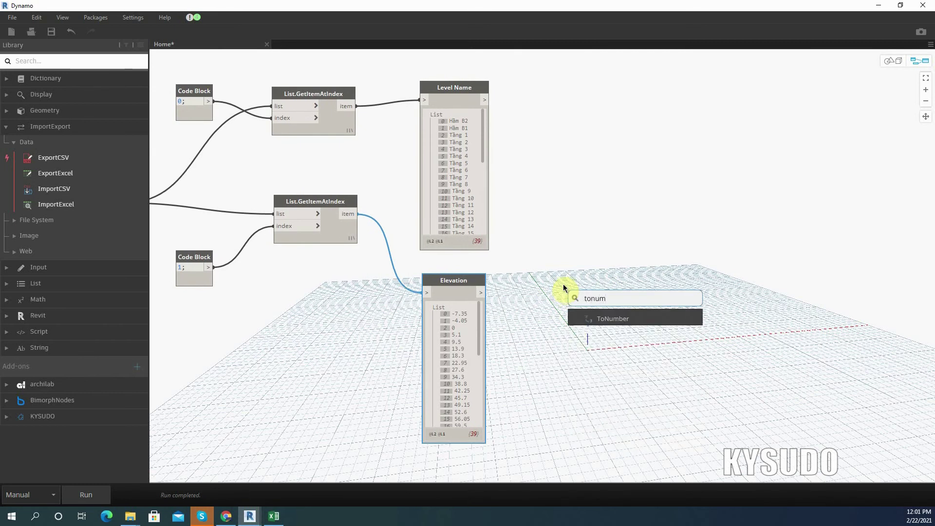
left_click(628, 322)
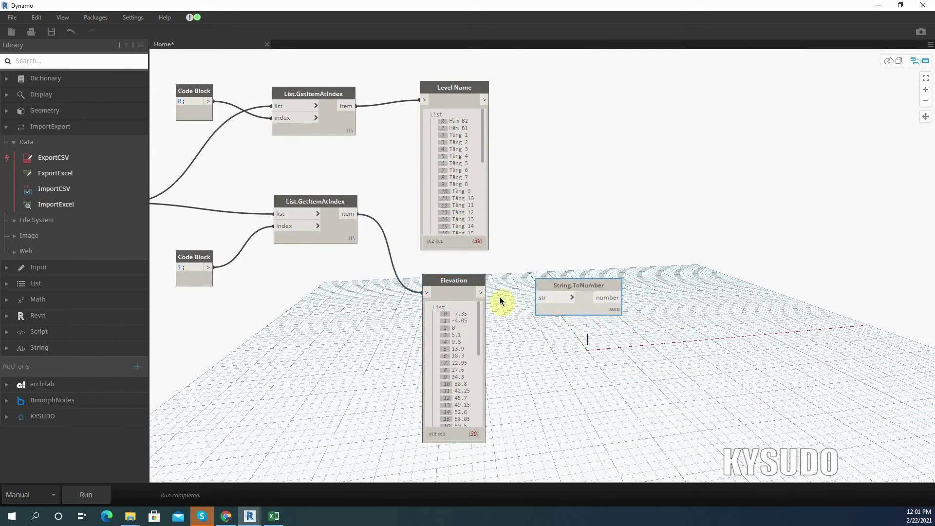
left_click(484, 292)
left_click(540, 298)
left_click_drag(572, 290, 549, 285)
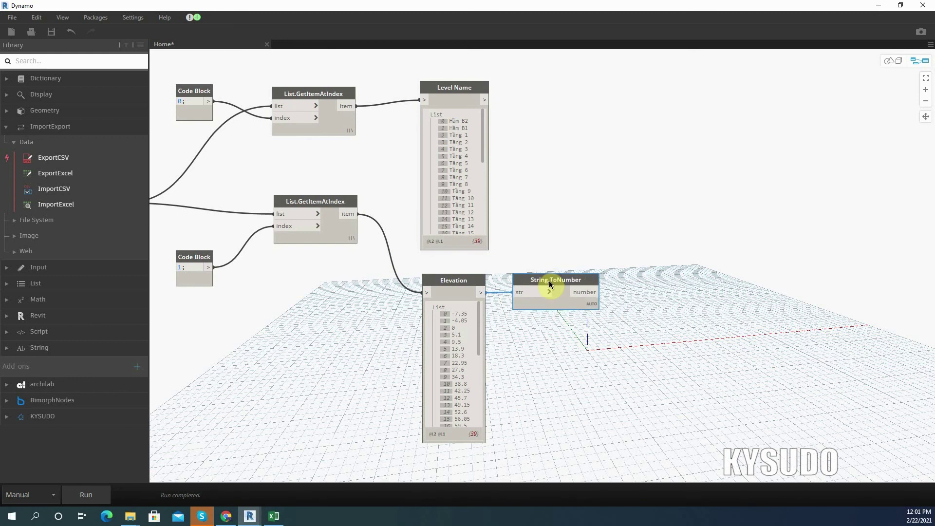
Convert the numbers from Meters to Millimeters with Convert Between Units and run, giving -7350 onward
right_click(664, 281)
type("conv")
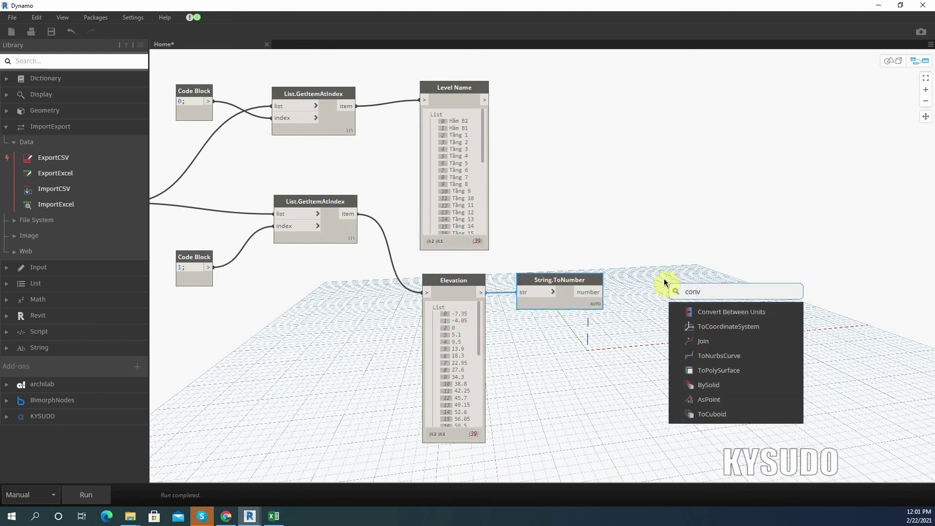
left_click(762, 312)
double_click(771, 319)
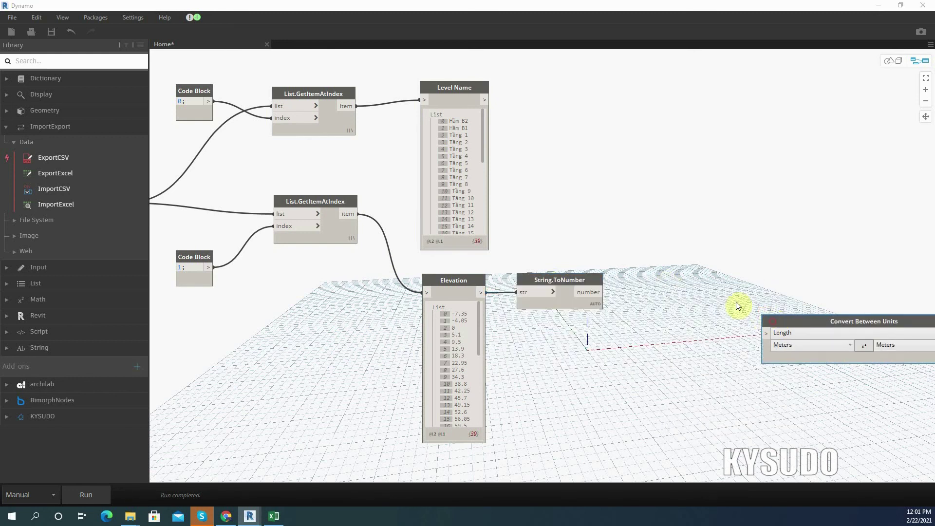
left_click(550, 212)
mouse_move(788, 320)
left_mouse_down()
mouse_move(662, 267)
mouse_move(688, 271)
left_mouse_up()
left_click_drag(589, 292, 669, 288)
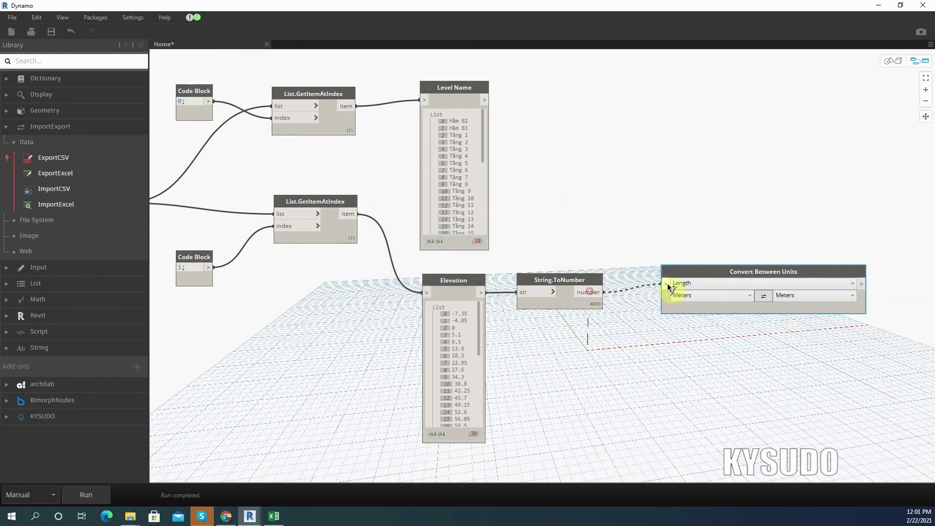
left_click(791, 294)
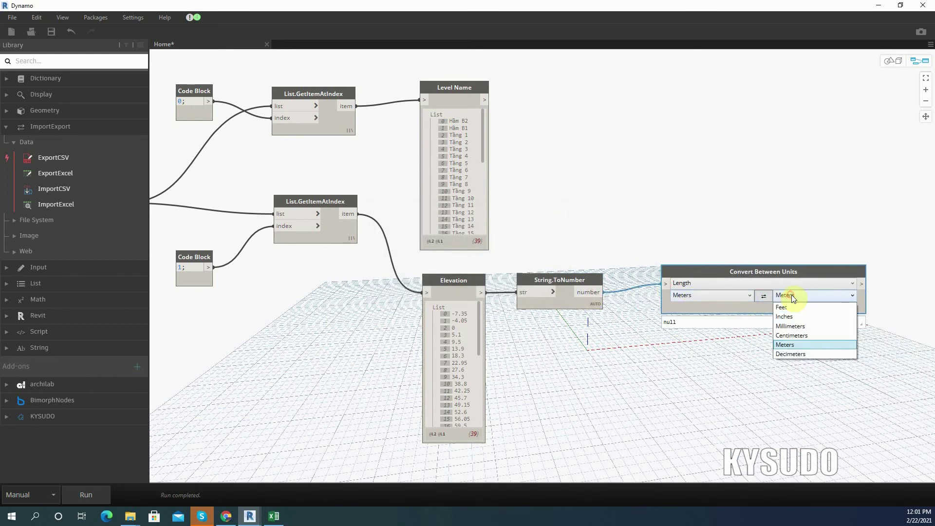
left_click(792, 326)
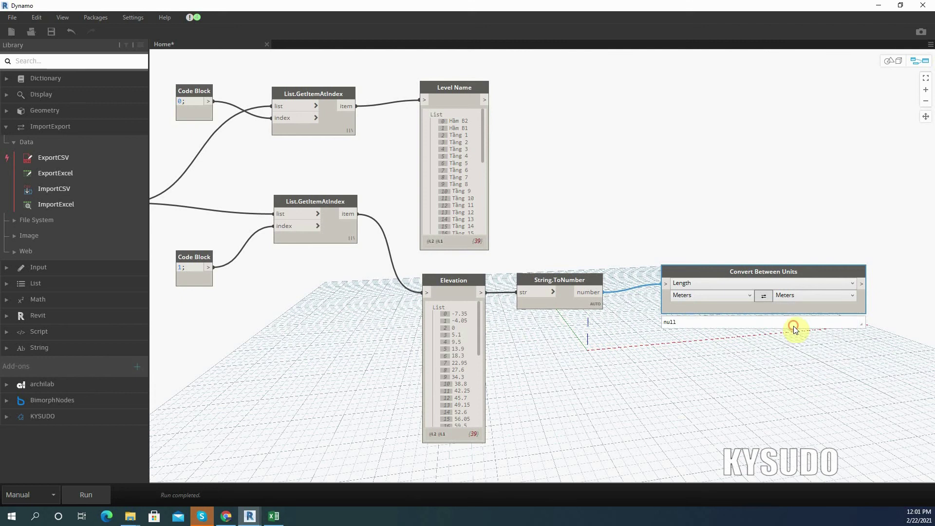
left_click(104, 494)
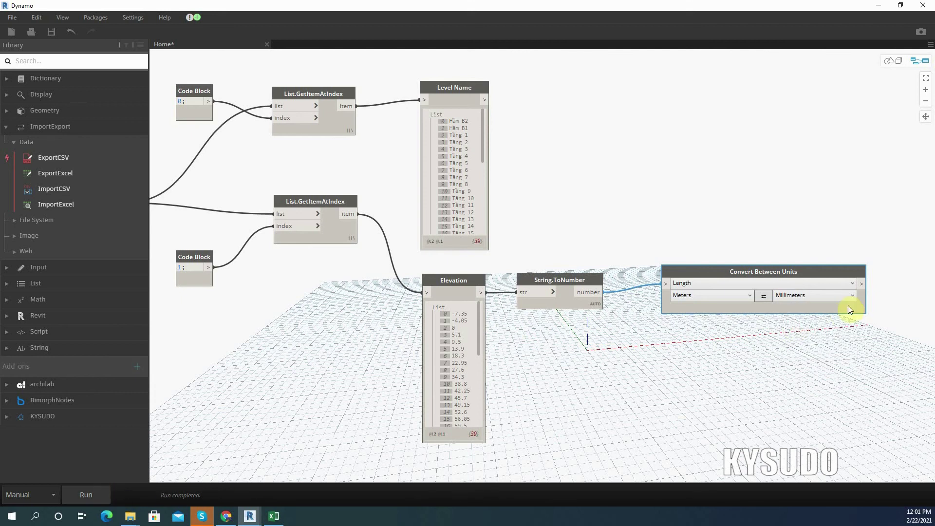
scroll(631, 397, "up", 1)
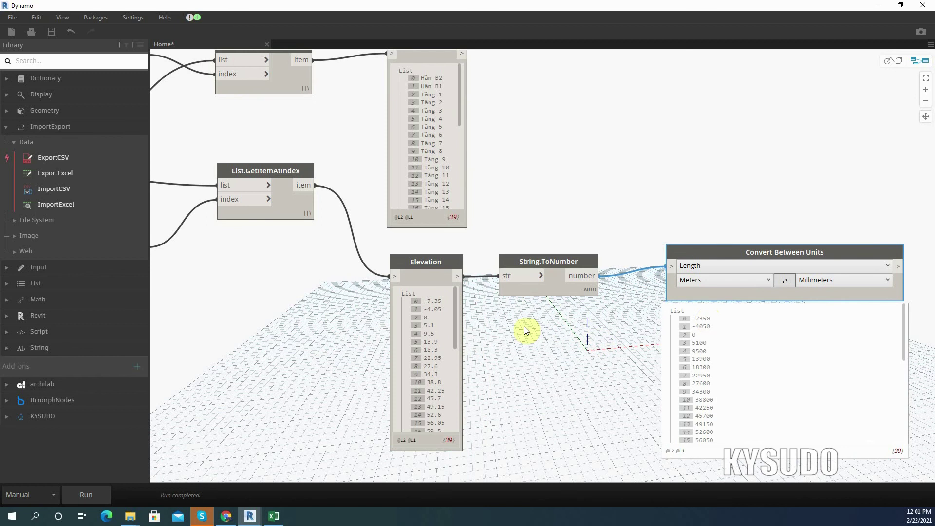
Find and place the Level.ByElevationAndName node from the library search
scroll(524, 326, "down", 3)
scroll(671, 238, "up", 1)
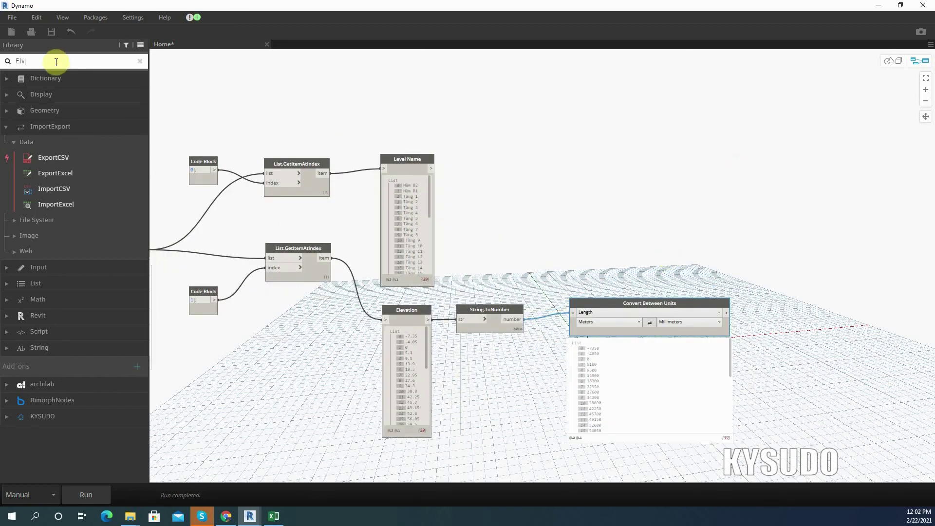
key("BackSpace")
type("vel")
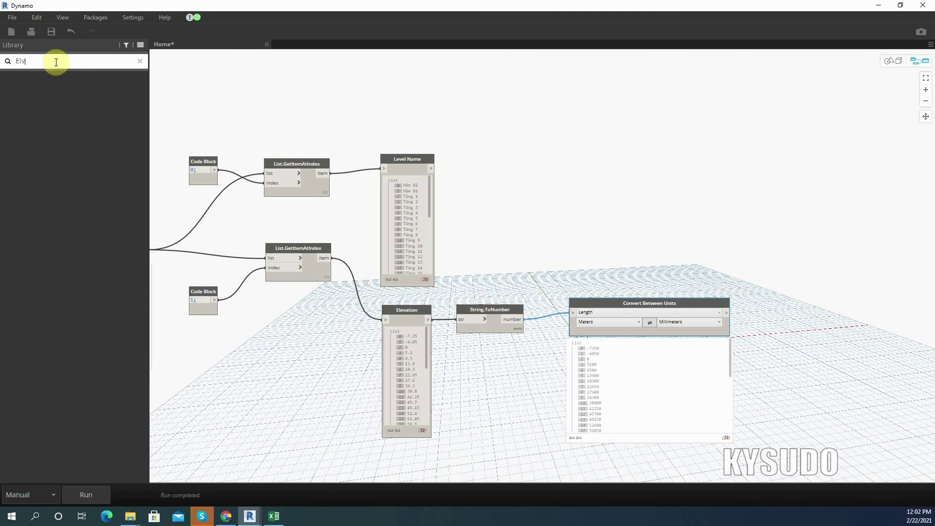
key("BackSpace")
key("BackSpace")
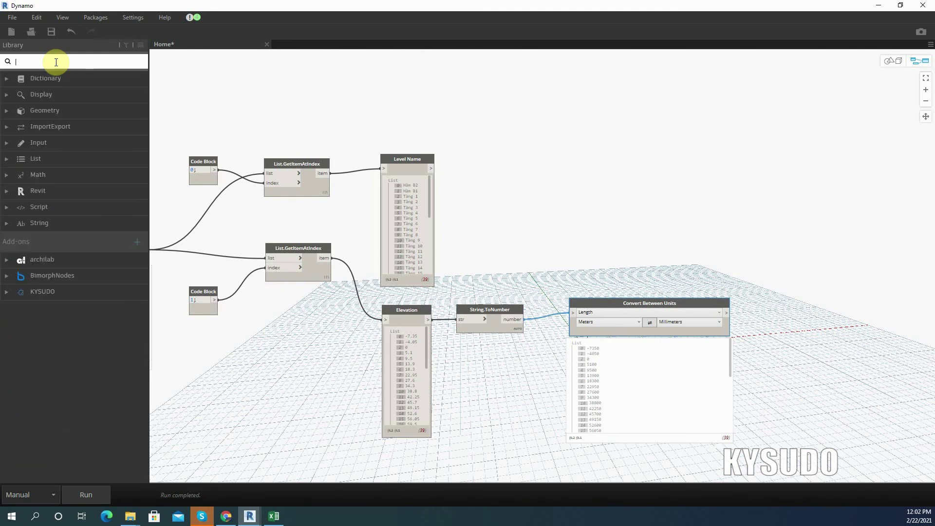
type("level")
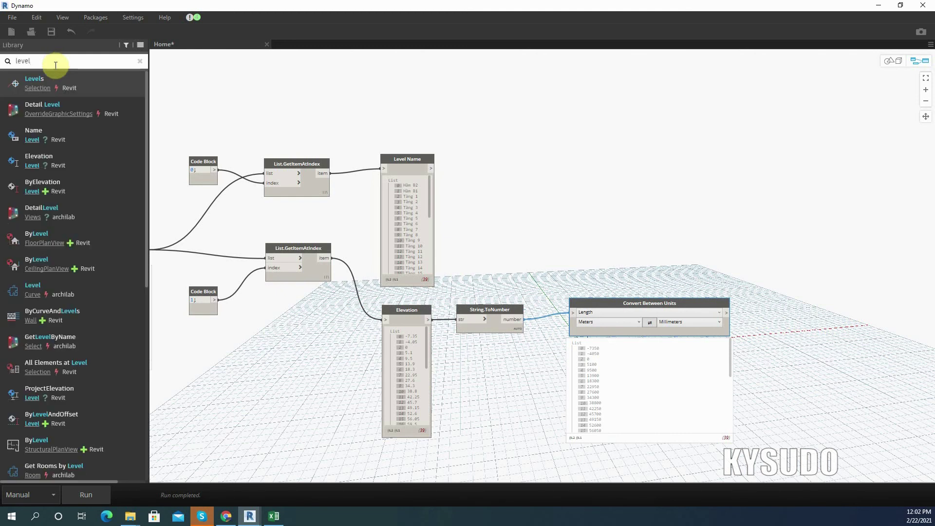
left_click(32, 140)
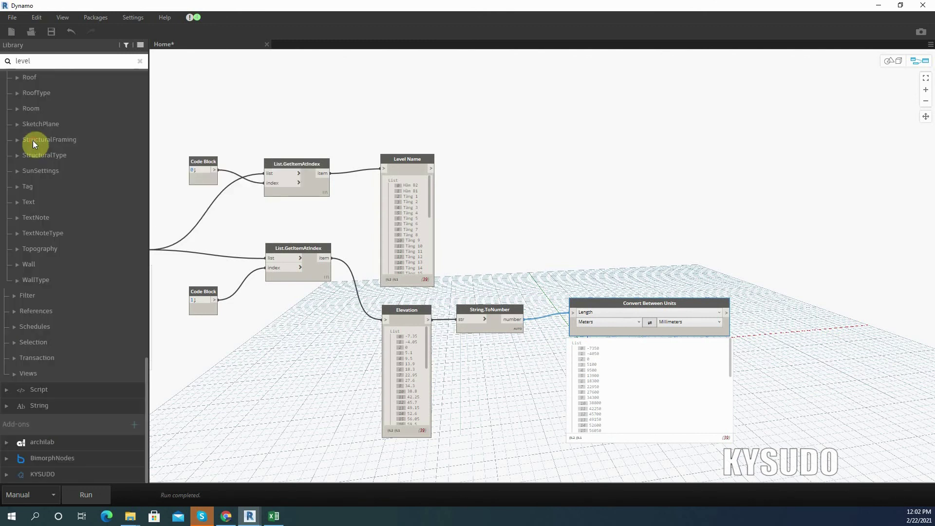
scroll(67, 229, "up", 5)
scroll(68, 227, "up", 1)
scroll(68, 227, "up", 2)
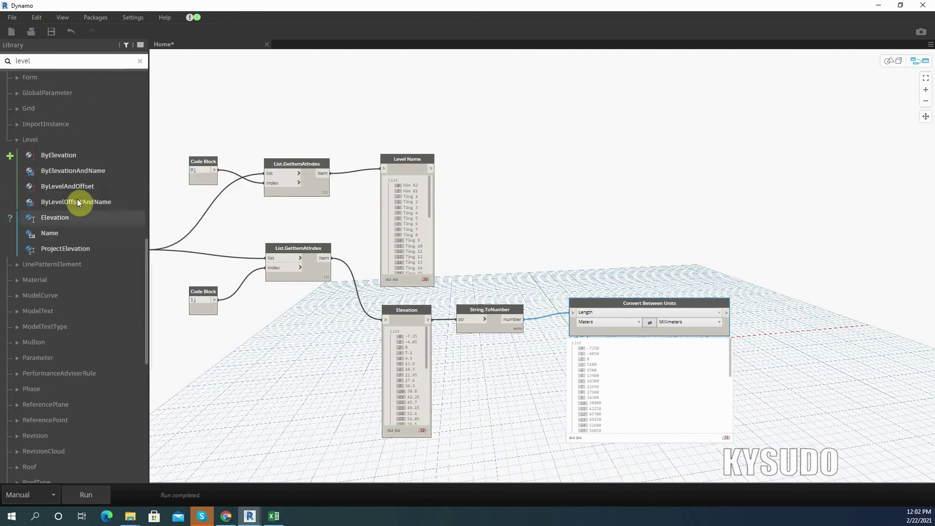
left_click(68, 170)
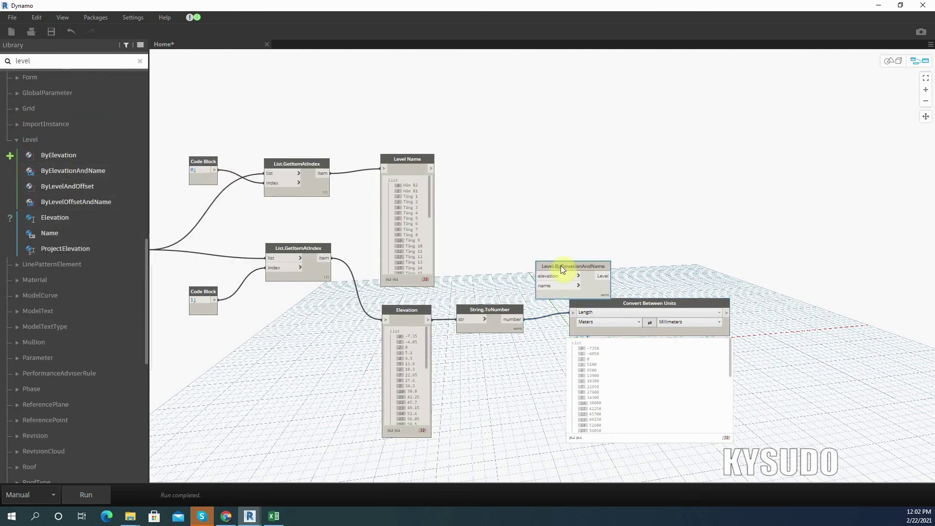
Wire the millimetre elevations and the Level Name list into the level node's inputs
left_click_drag(563, 268, 810, 167)
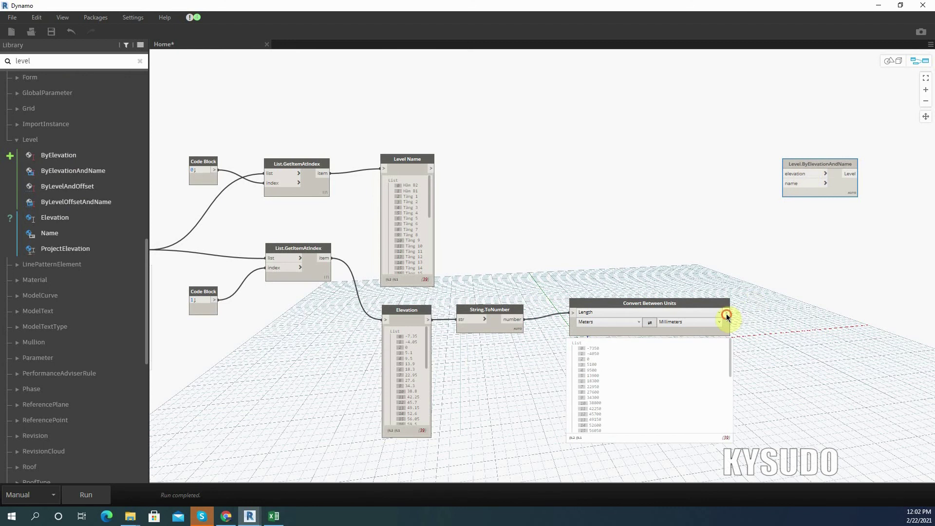
left_click(784, 174)
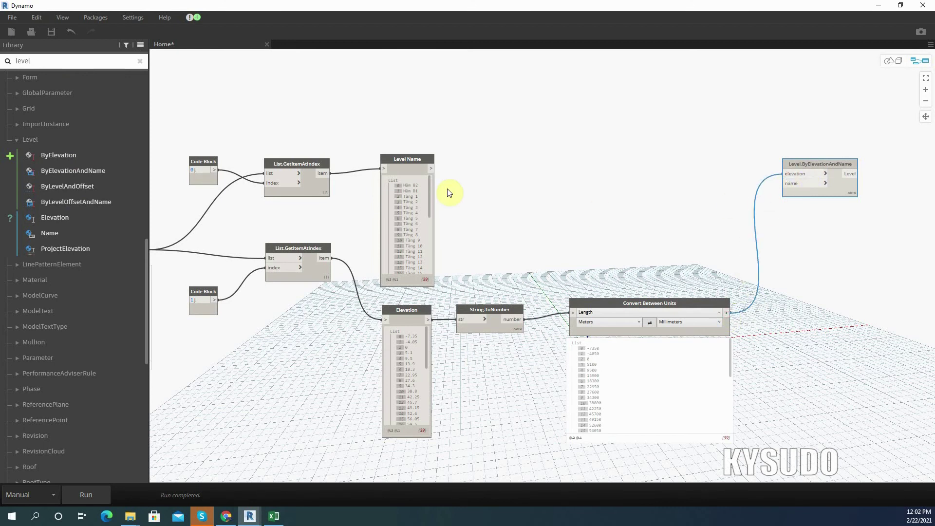
left_click(788, 184)
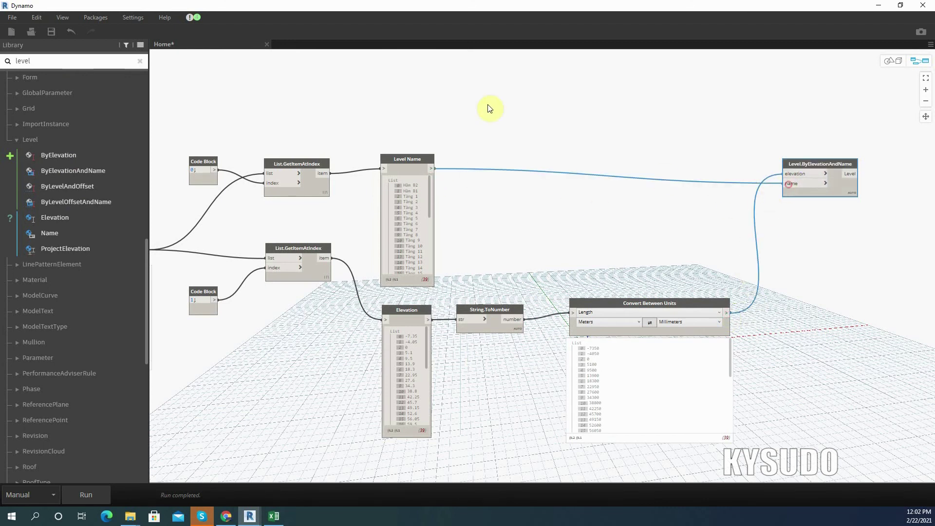
left_click_drag(357, 12, 696, 53)
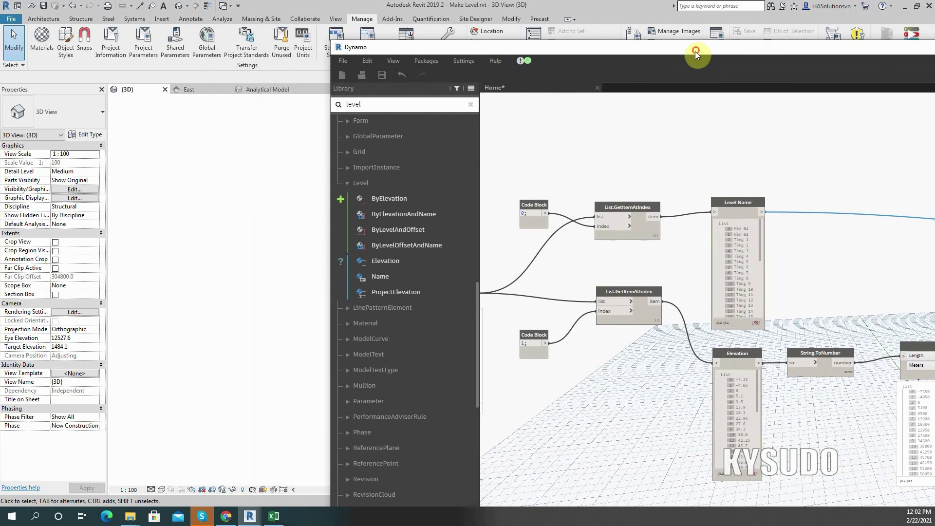
Show Revit's default 3D view beside a smaller Dynamo window centred on Level.ByElevationAndName
left_click(180, 7)
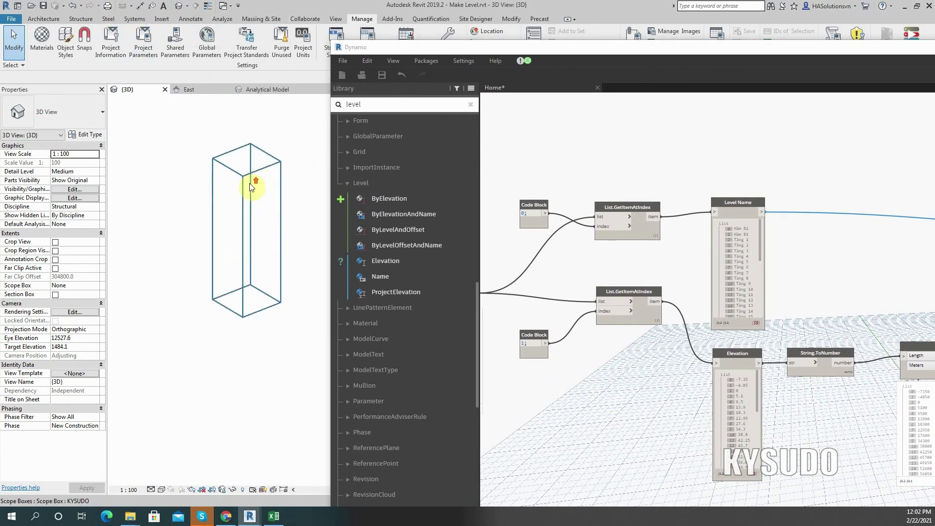
left_click_drag(483, 49, 526, 23)
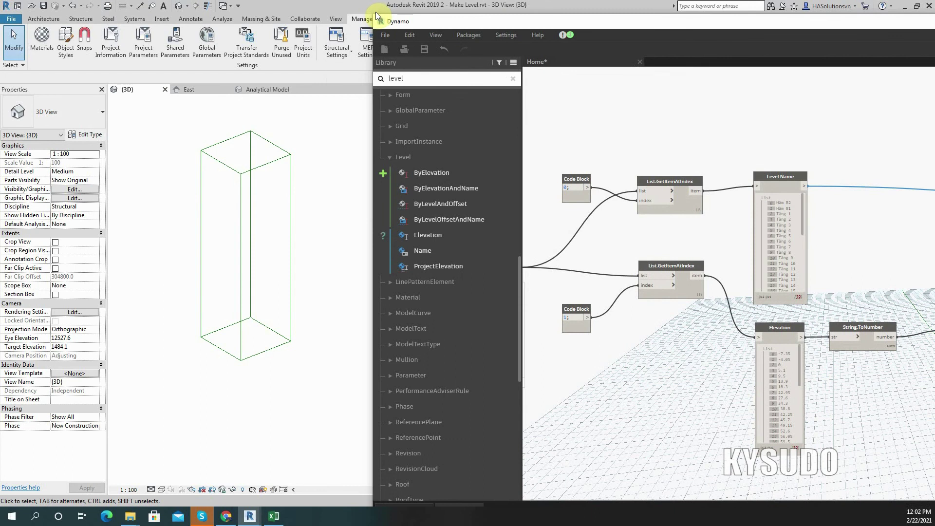
mouse_move(419, 22)
left_mouse_down()
mouse_move(817, 150)
mouse_move(397, 54)
left_mouse_up()
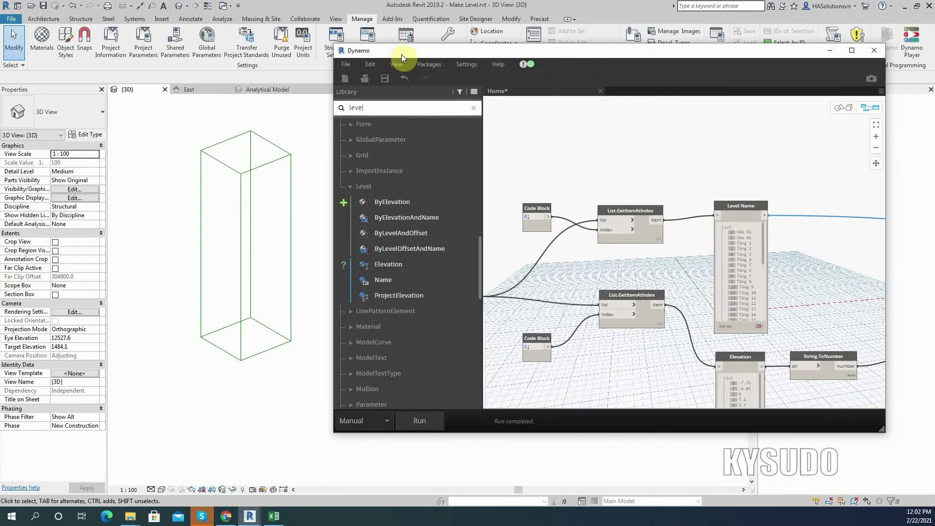
middle_click_drag(549, 217, 721, 220)
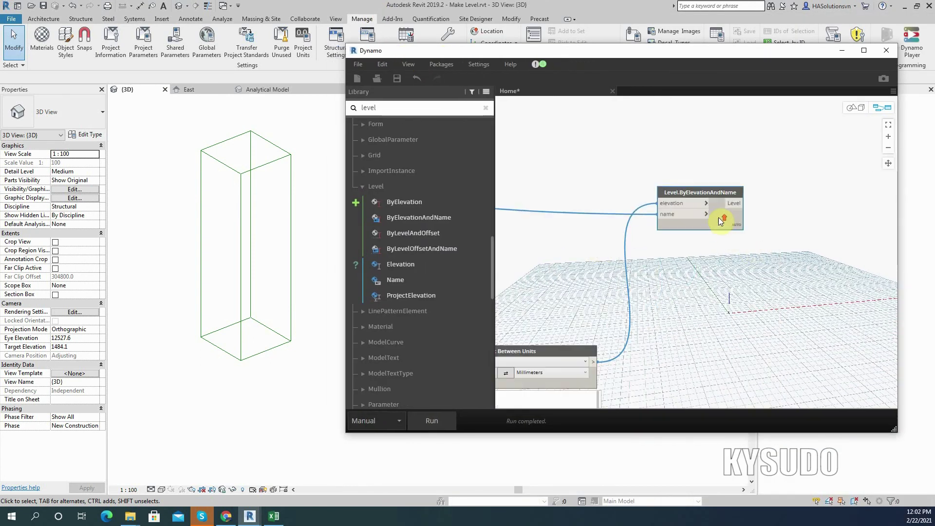
Run the graph so Level.ByElevationAndName outputs 39 levels, ending with Tum Mái and Đỉnh mái
scroll(795, 215, "up", 2)
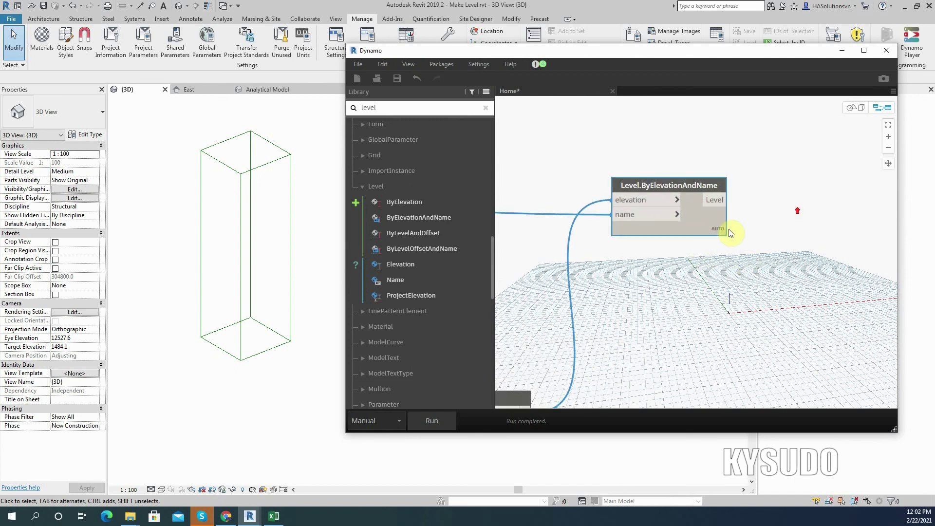
left_click(442, 419)
scroll(735, 223, "up", 1)
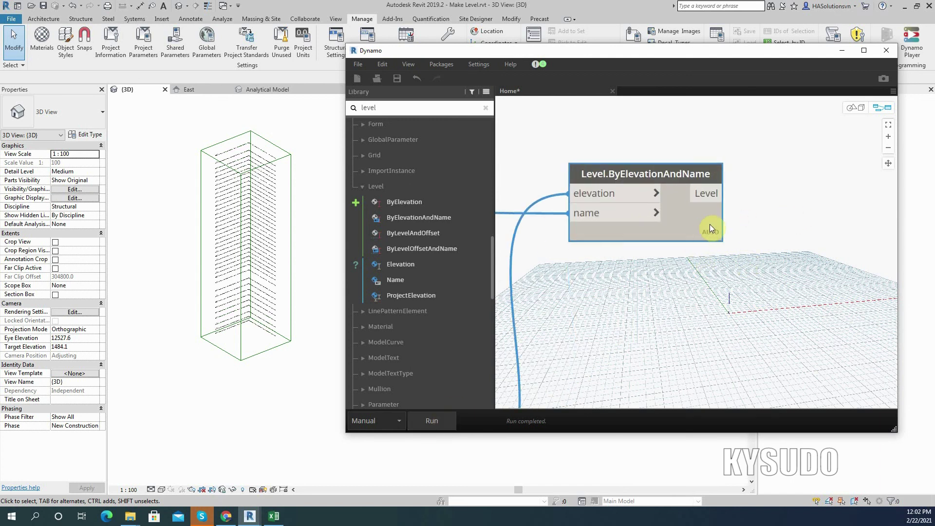
scroll(678, 294, "down", 2)
scroll(677, 298, "down", 3)
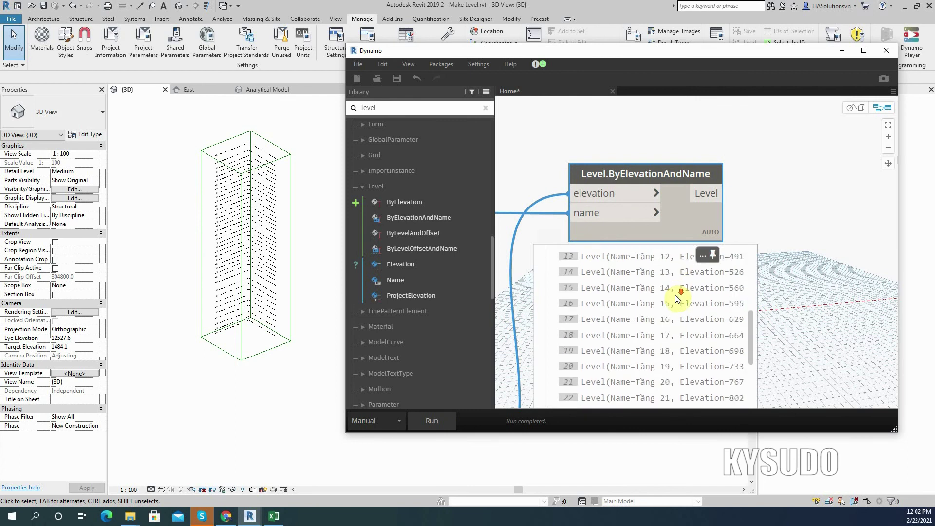
scroll(677, 297, "down", 3)
scroll(772, 156, "down", 1)
scroll(714, 253, "down", 3)
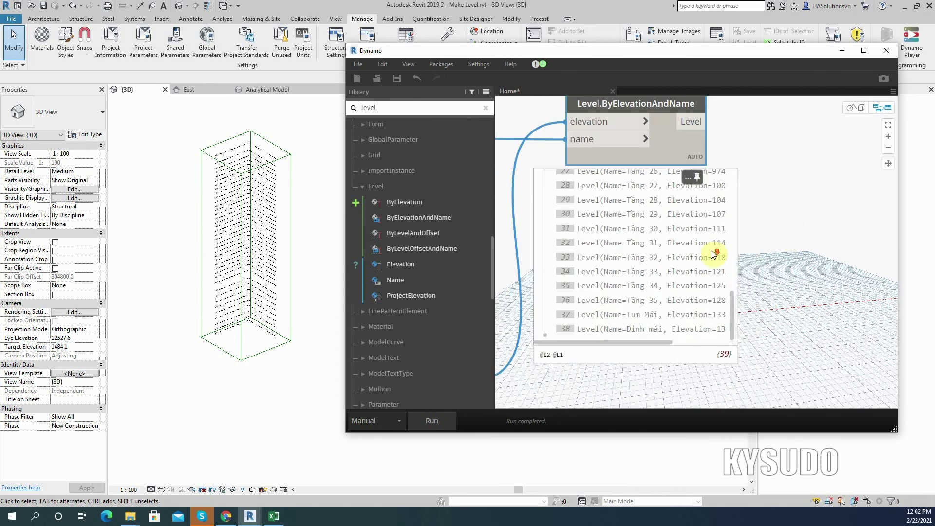
Window-select all the generated levels around the tower in the 3D view and delete them
left_click(309, 240)
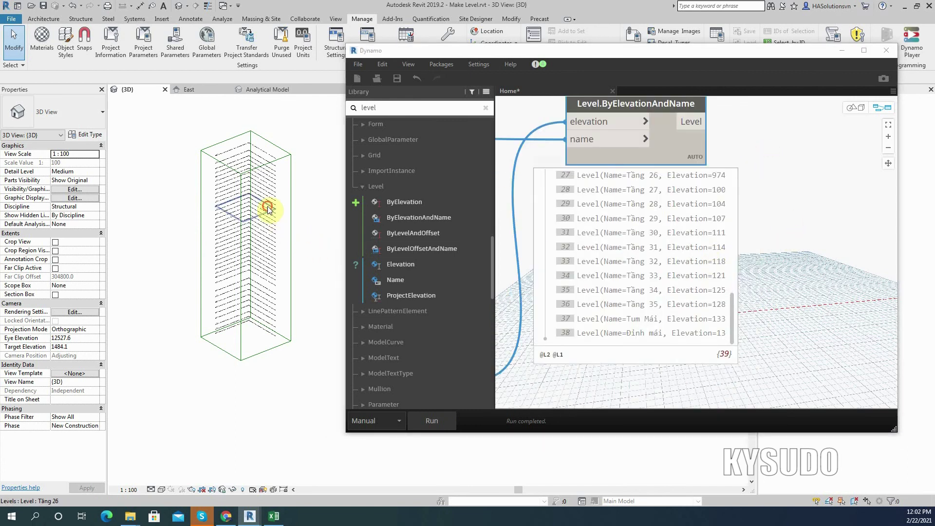
left_click(268, 211)
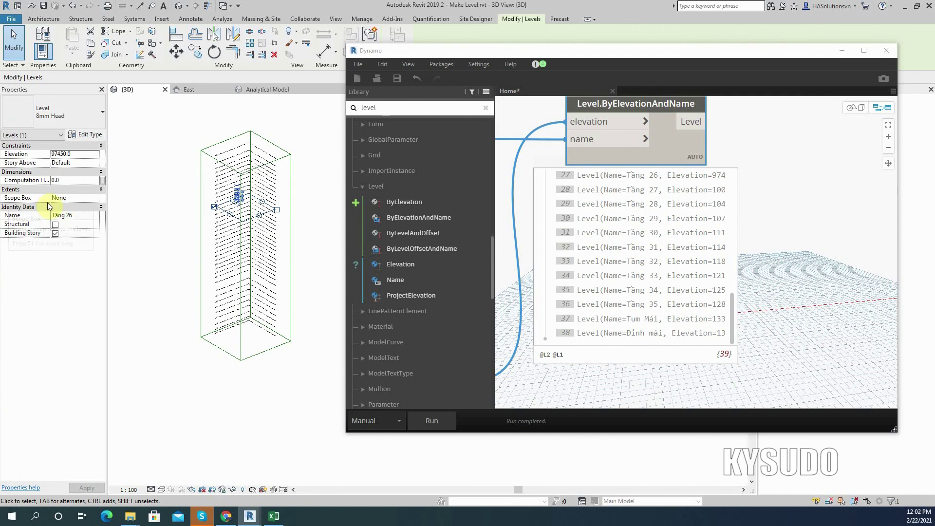
left_click(134, 210)
left_click_drag(168, 122, 330, 359)
key("Delete")
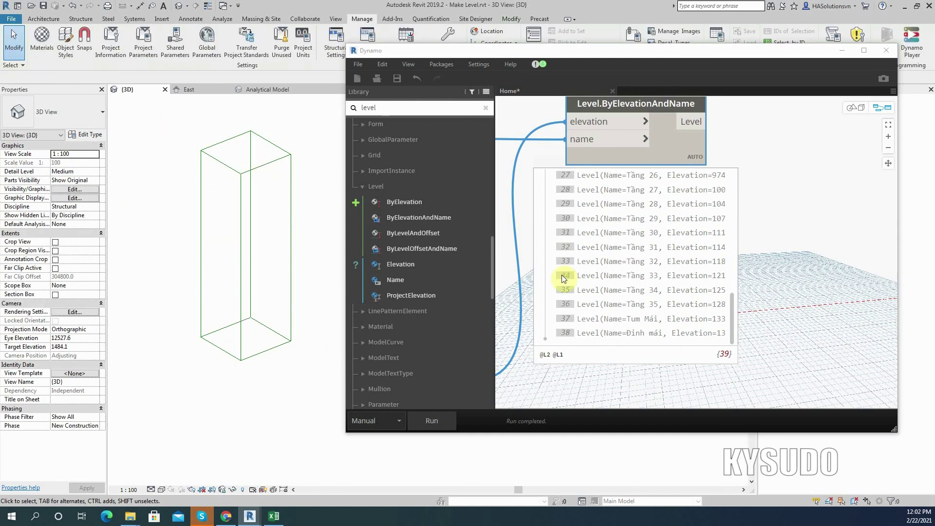
scroll(667, 226, "up", 2)
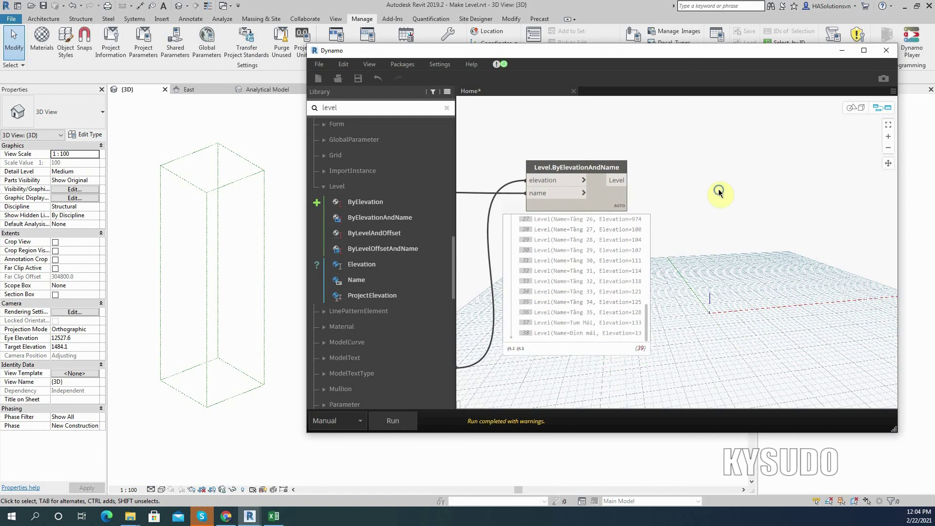
Add an Element.SetParameterByName node with the created levels wired to its element input
right_click(719, 190)
type("s")
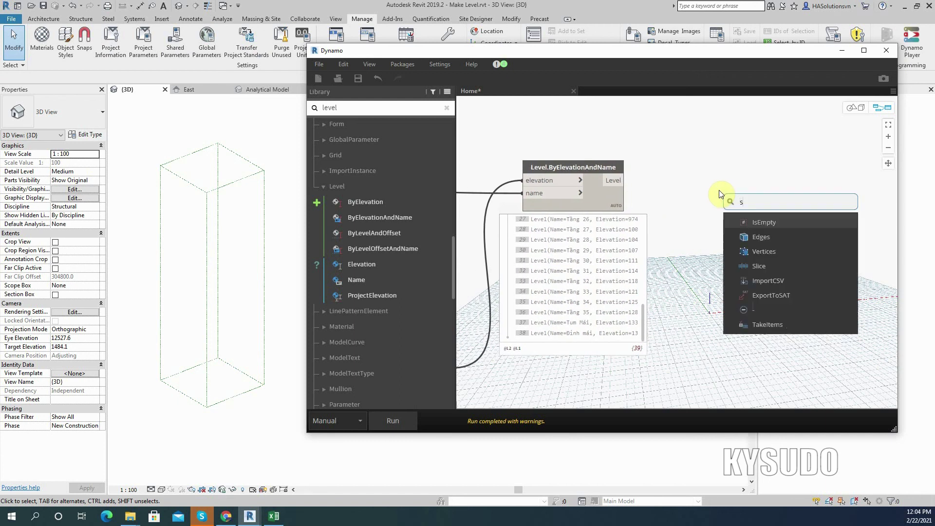
type("et p")
key("BackSpace")
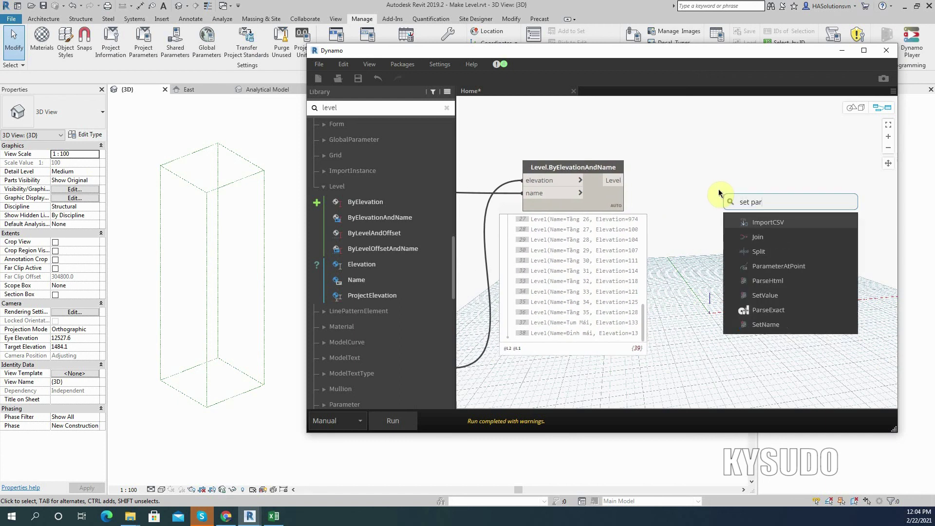
key("BackSpace")
type("p")
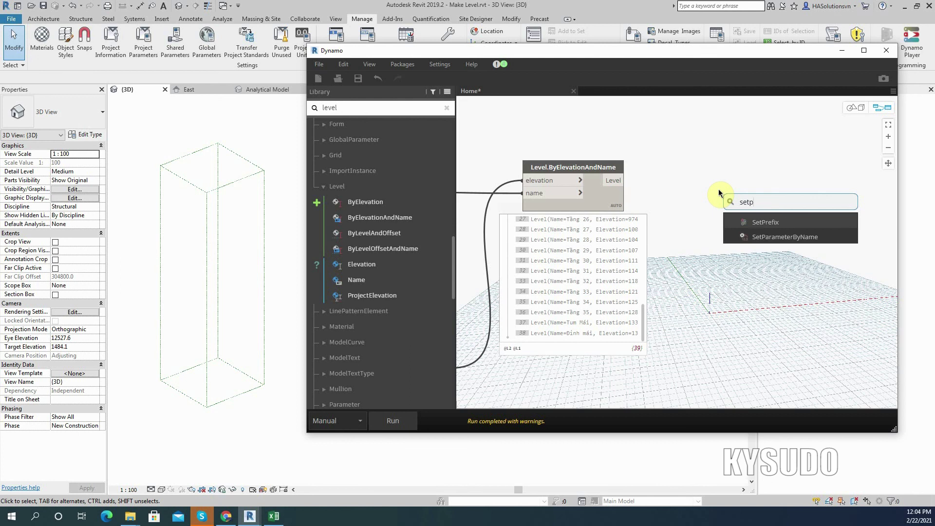
type("ar")
left_click(779, 223)
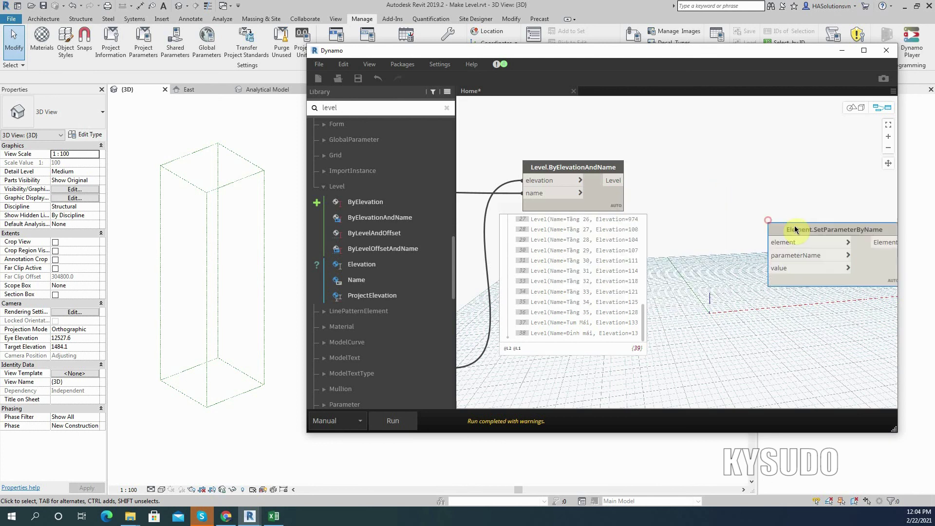
left_click_drag(809, 226, 833, 164)
left_click_drag(617, 183, 797, 178)
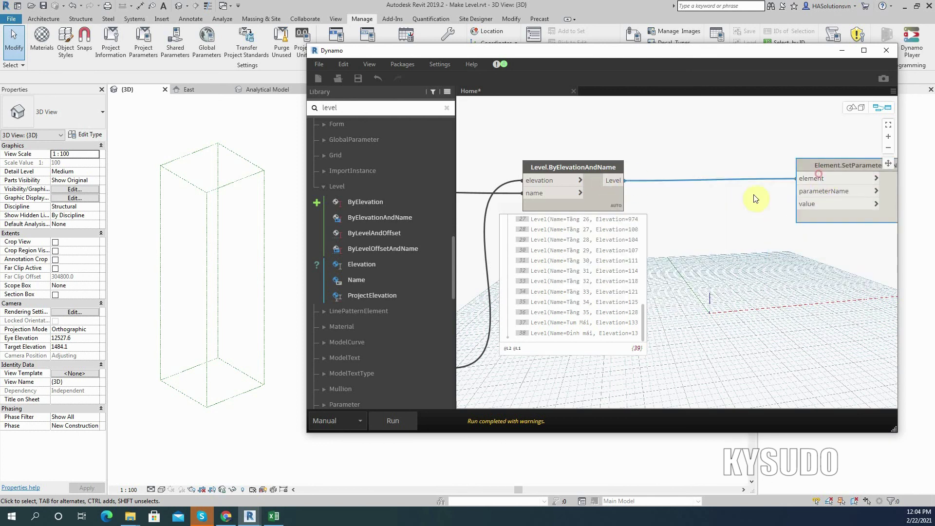
Supply a "Scope Box" code block as the parameterName input
double_click(706, 203)
type("\"Scope Box")
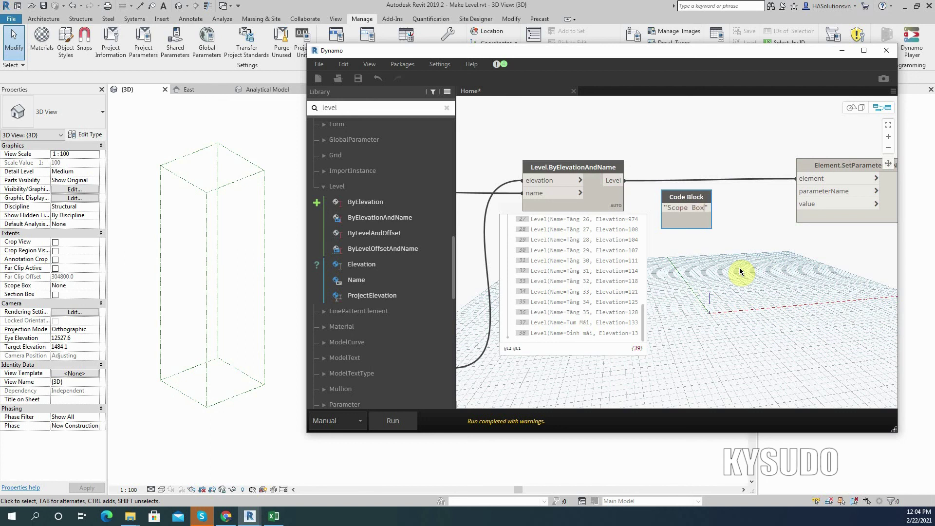
left_click(745, 307)
left_click(797, 191)
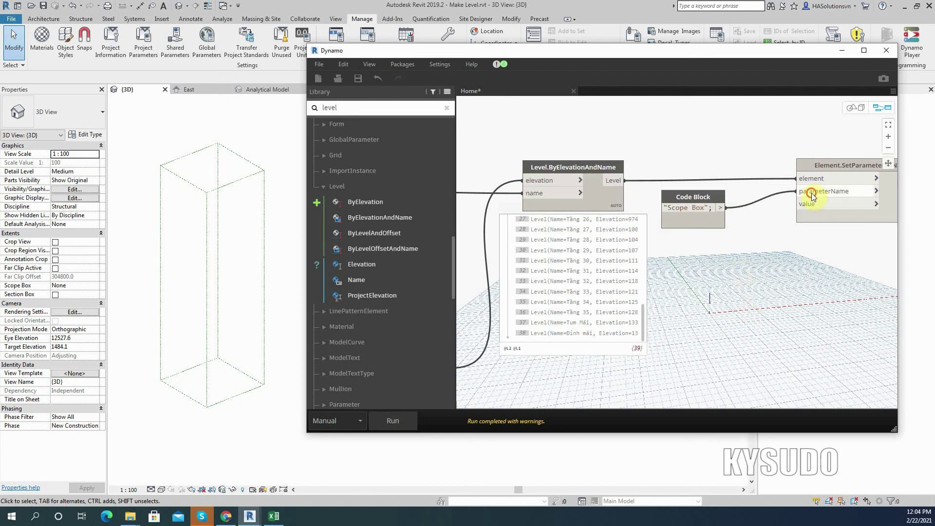
right_click(682, 299)
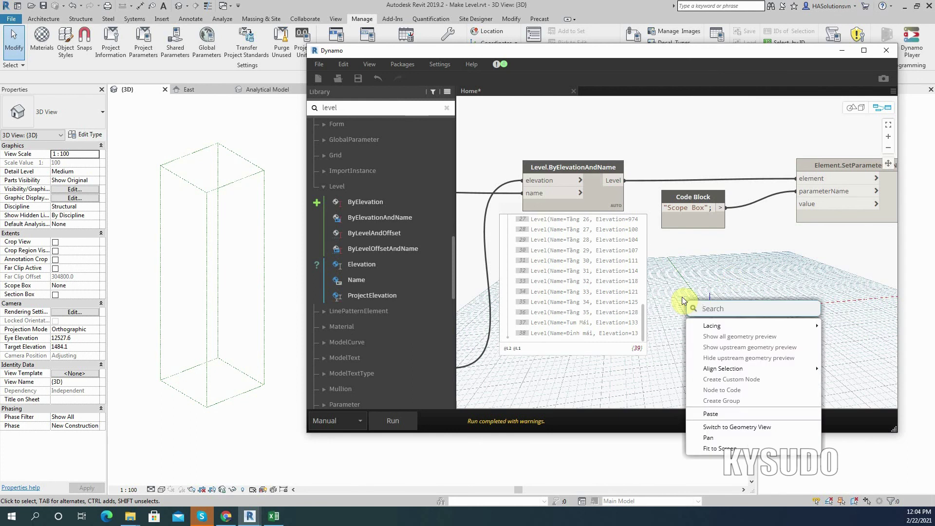
type("select m")
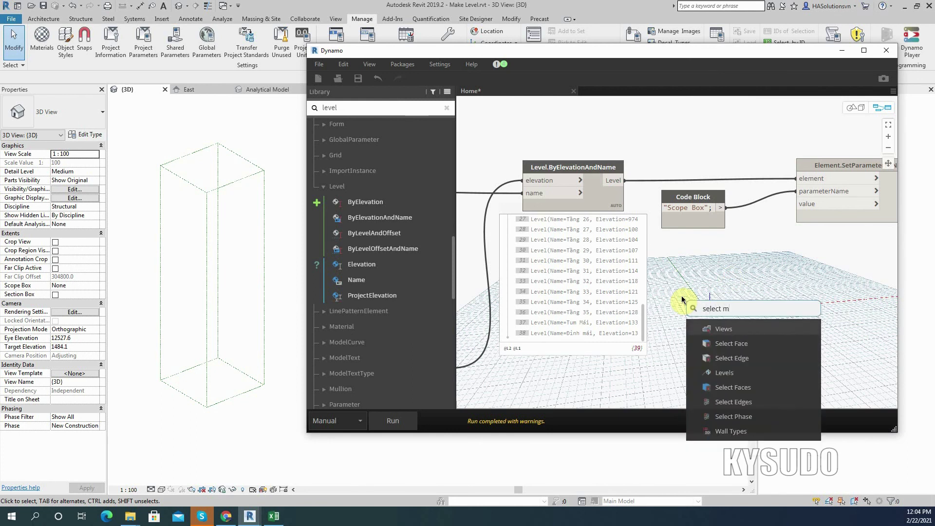
type("odel")
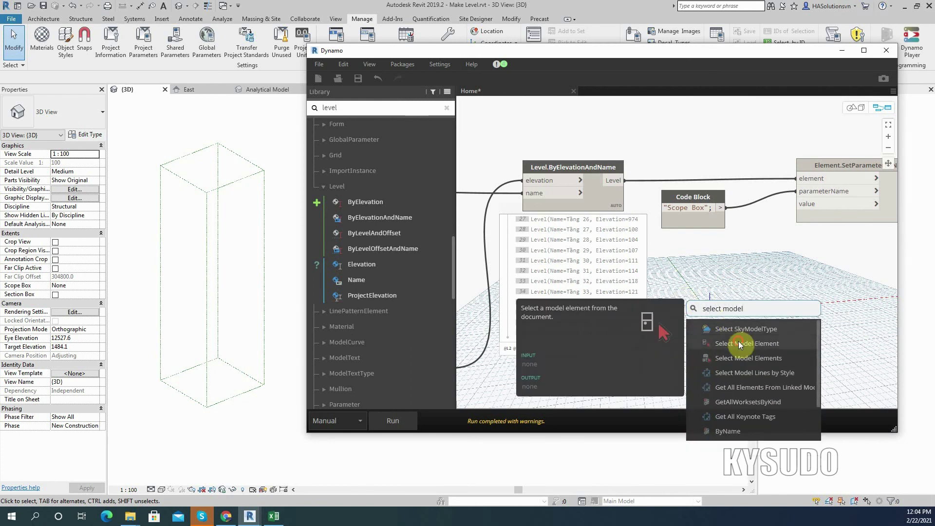
Pick the tower's scope box with Select Model Element, wire it to value, and rerun the graph
left_click(747, 343)
left_click_drag(697, 355, 692, 312)
left_click(683, 324)
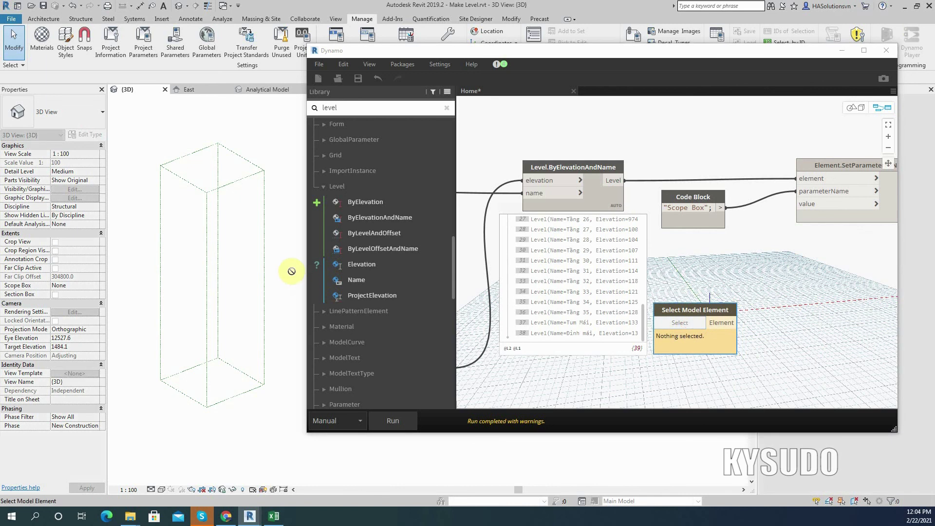
left_click(265, 266)
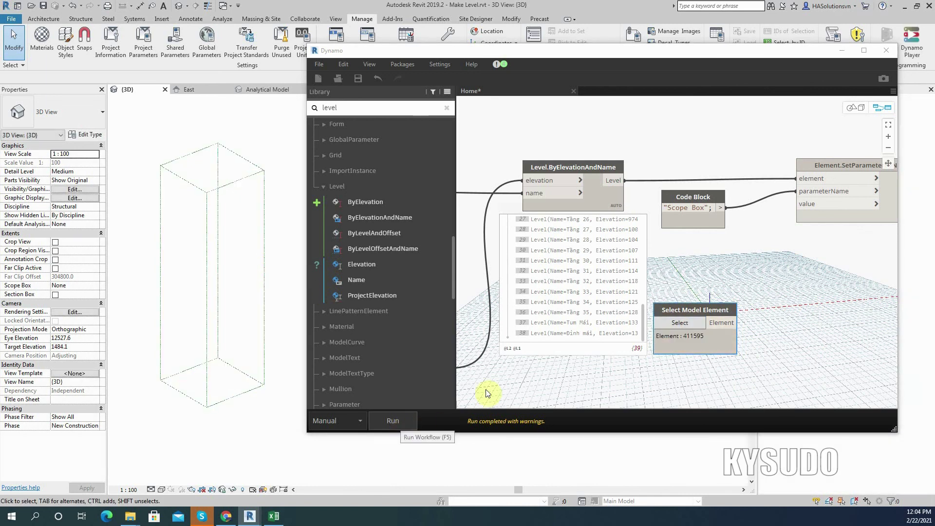
middle_click_drag(710, 261, 617, 250)
left_click(630, 315)
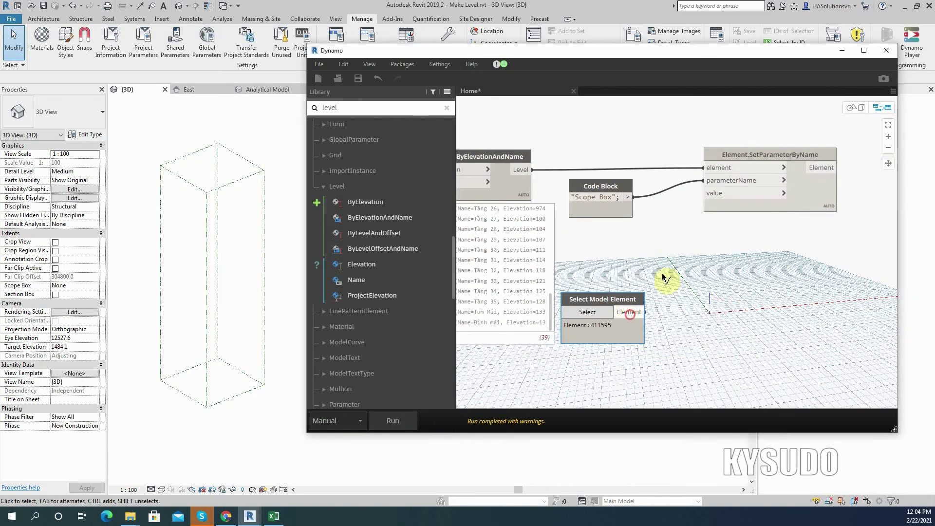
left_click(706, 193)
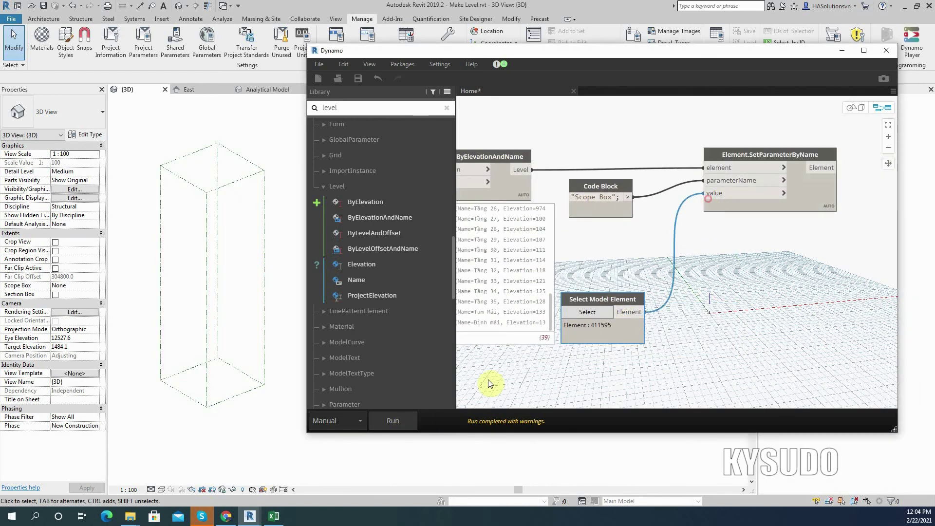
left_click(391, 426)
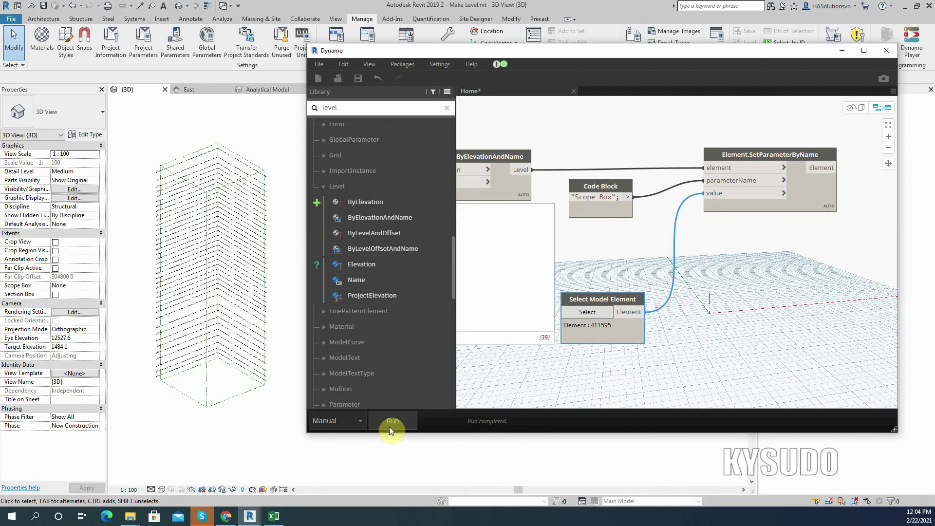
scroll(267, 368, "up", 3)
scroll(292, 350, "up", 2)
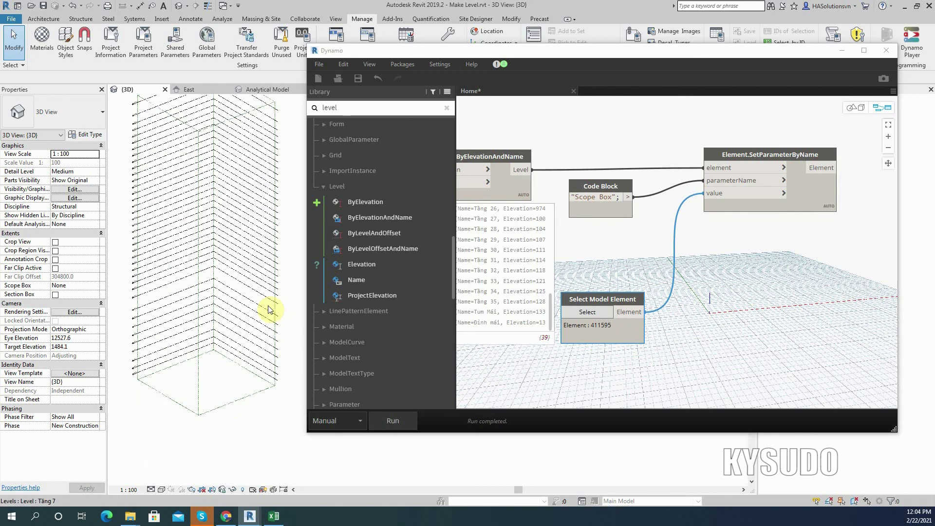
Select level Tầng 10 to confirm it carries the KYSUDO scope box
left_click(252, 276)
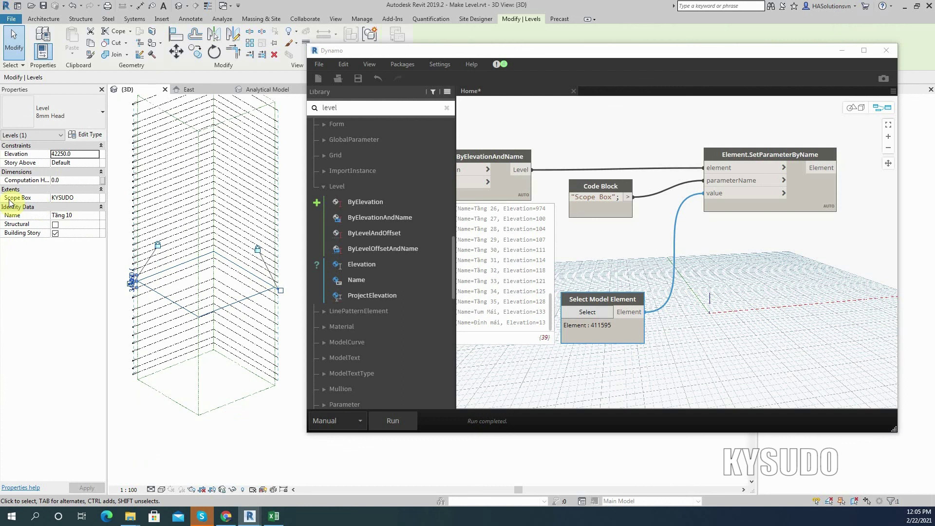
left_click(227, 414)
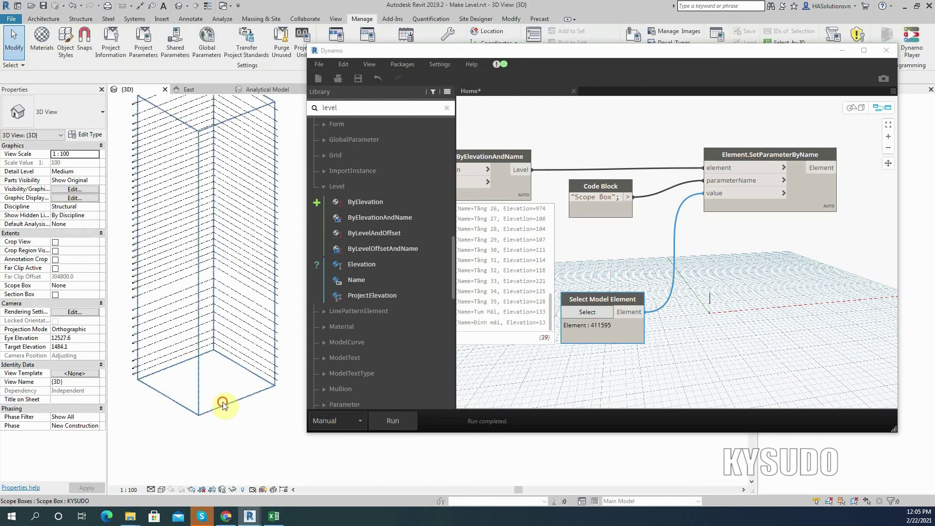
left_click(220, 397)
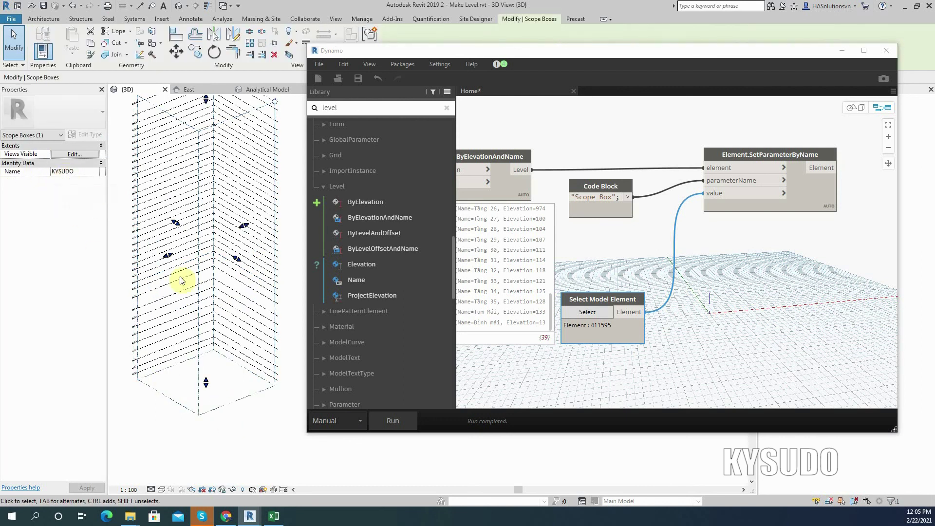
key("Escape")
Orbit and pan the 3D view up the tower to review the level heads through the top
middle_click_drag(266, 343, 181, 372, "shift")
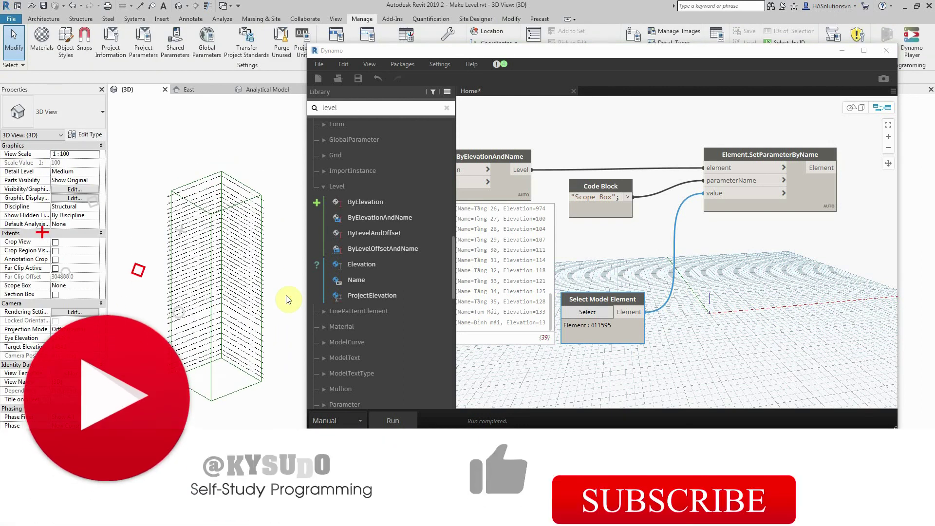
scroll(181, 371, "up", 5)
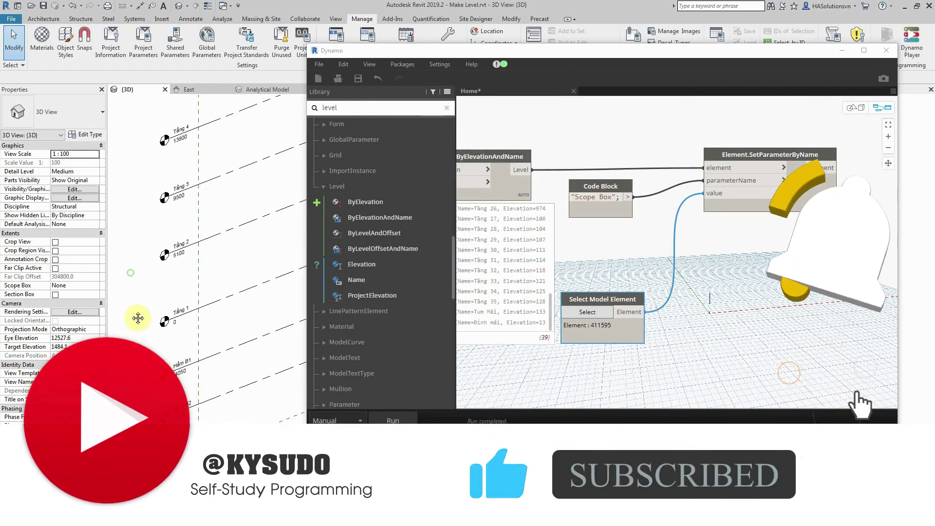
middle_click_drag(136, 317, 141, 434)
middle_click_drag(146, 233, 156, 328)
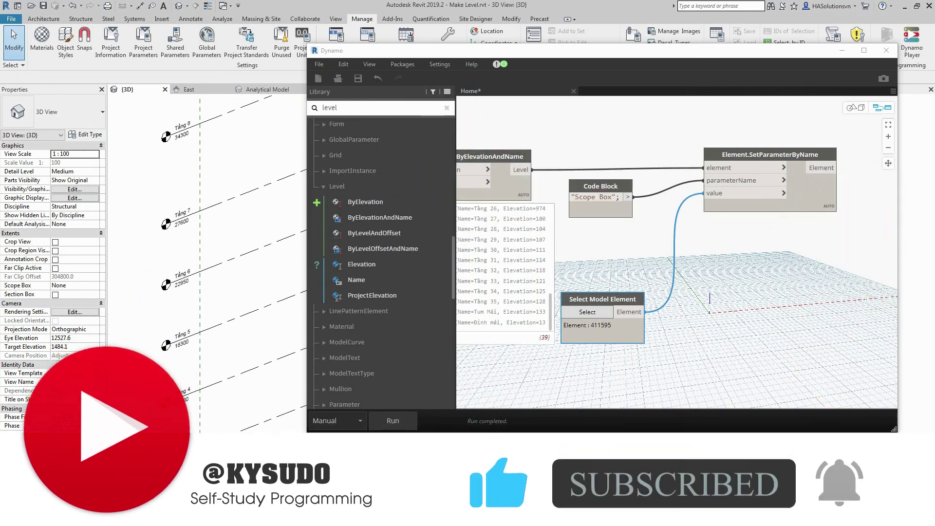
middle_click_drag(147, 205, 150, 449)
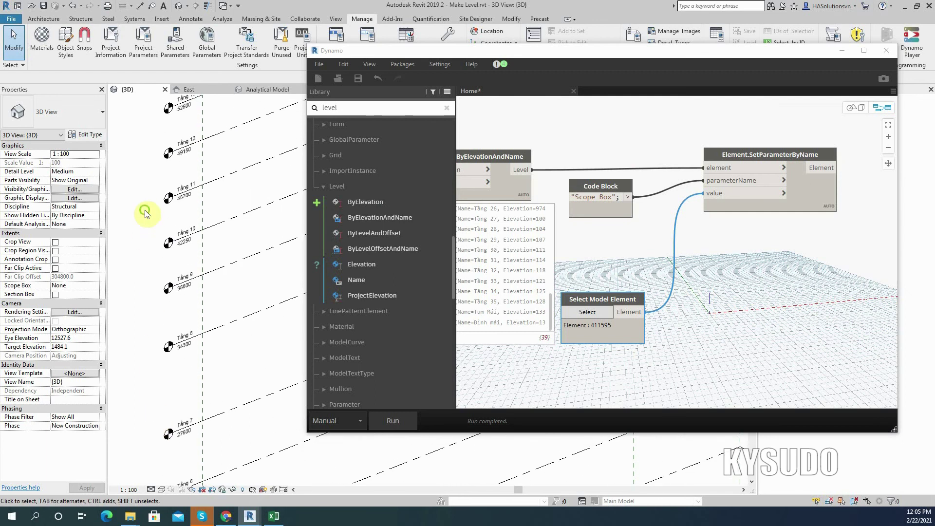
middle_click_drag(146, 209, 146, 380)
mouse_move(150, 192)
middle_mouse_down()
mouse_move(156, 422)
mouse_move(153, 380)
middle_mouse_up()
middle_click_drag(147, 191, 161, 361)
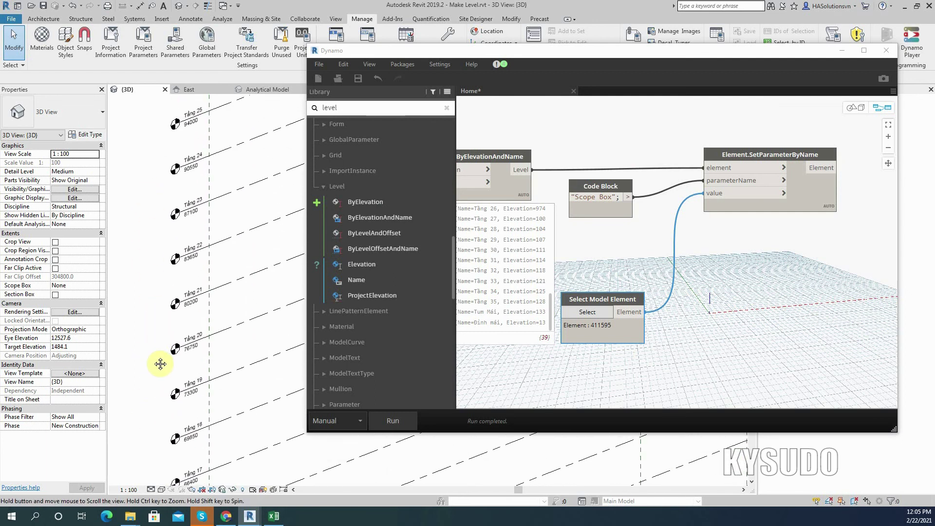
middle_click_drag(150, 234, 152, 292)
Maximize Dynamo and zoom out to frame the whole graph, from Excel import to SetParameterByName
double_click(547, 51)
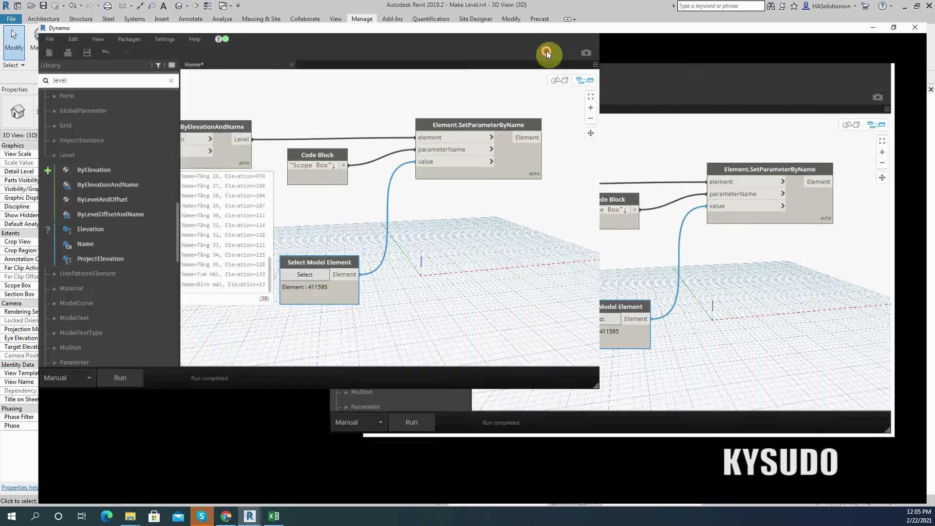
scroll(747, 248, "down", 4)
scroll(751, 259, "down", 2)
scroll(466, 307, "down", 2)
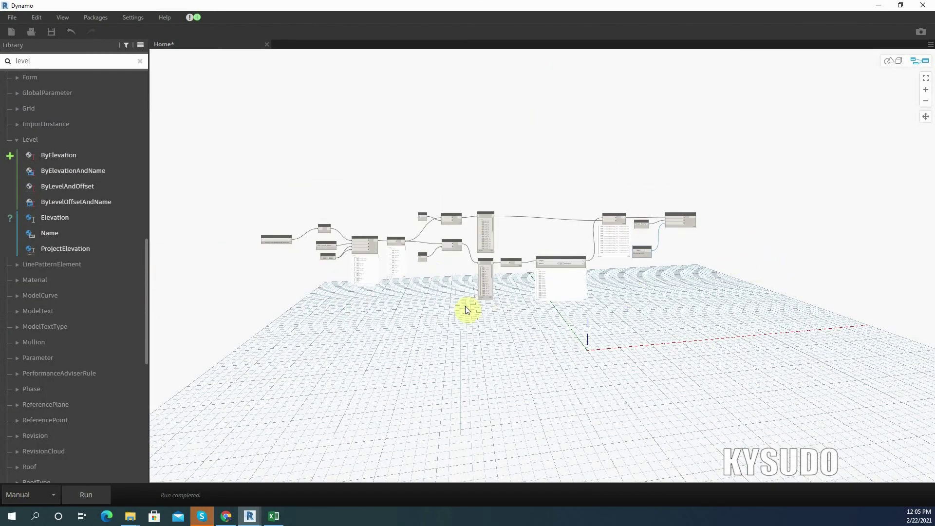
scroll(408, 278, "up", 2)
middle_click_drag(409, 284, 427, 294)
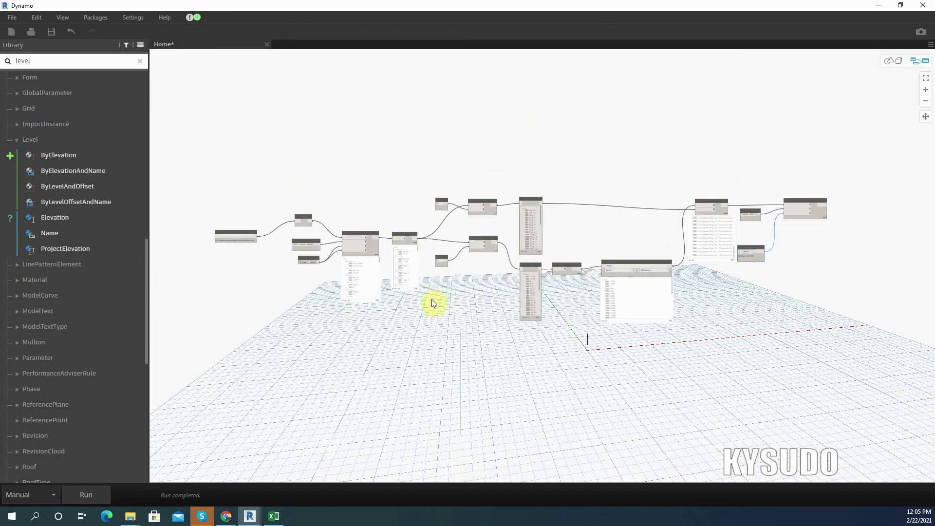